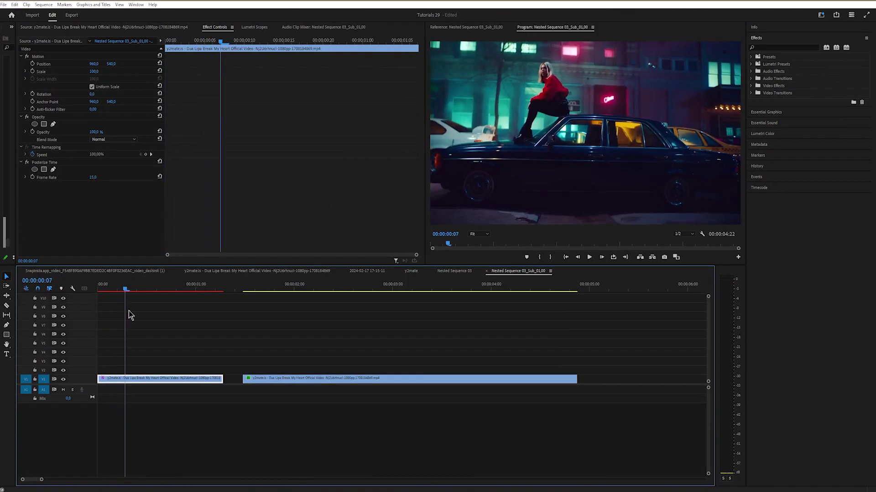
{"action": "left_click_drag", "start_coordinate": [129, 315], "coordinate": [492, 325]}
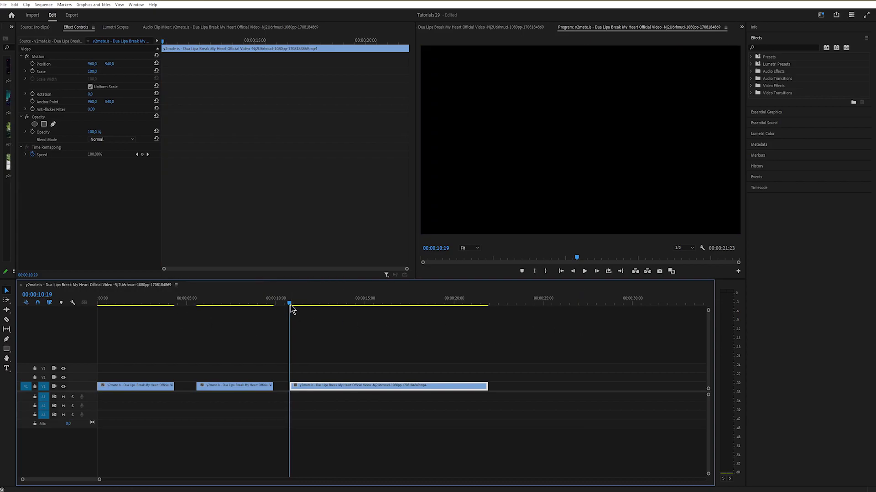
Add a frame hold at the first frame of the overhead-cars clip, the third clip on V1
{"action": "left_click_drag", "start_coordinate": [289, 305], "coordinate": [291, 306]}
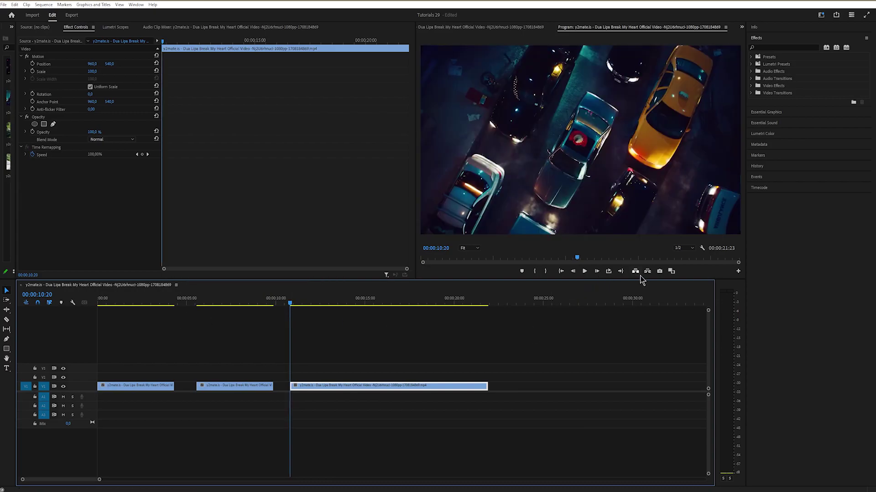
{"action": "right_click", "coordinate": [398, 388]}
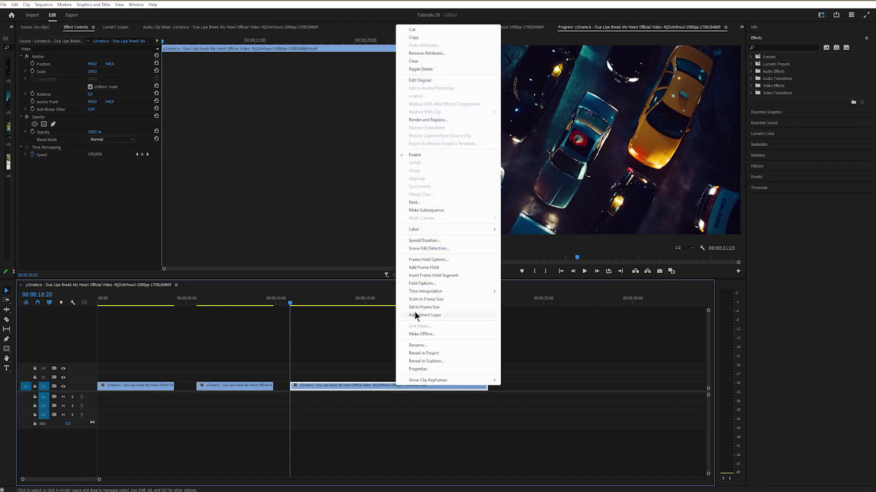
{"action": "left_click", "coordinate": [420, 276]}
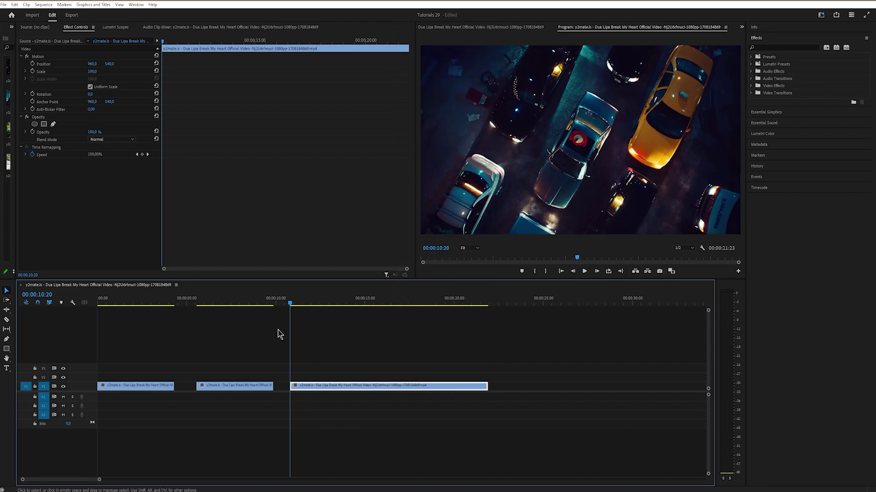
Place the frozen overhead-cars clip on V2, starting at 00:00:00:05 above the first clip
{"action": "left_click_drag", "start_coordinate": [291, 303], "coordinate": [301, 335]}
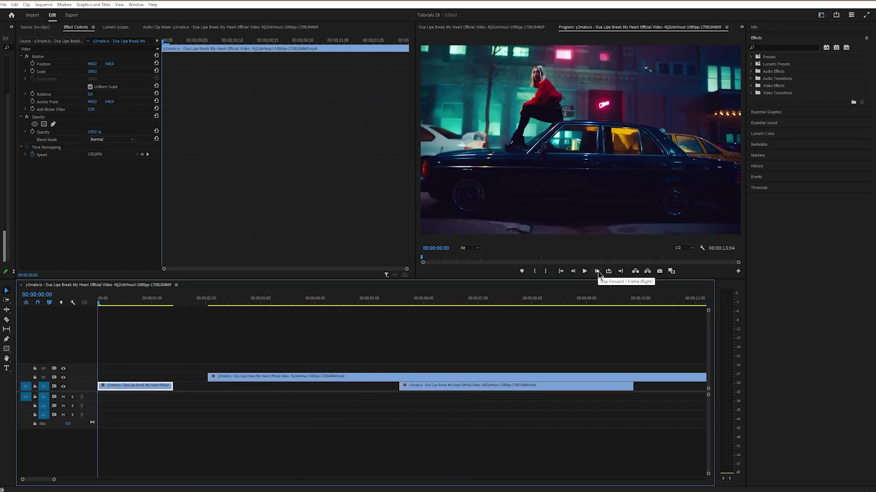
{"action": "left_click", "coordinate": [596, 271]}
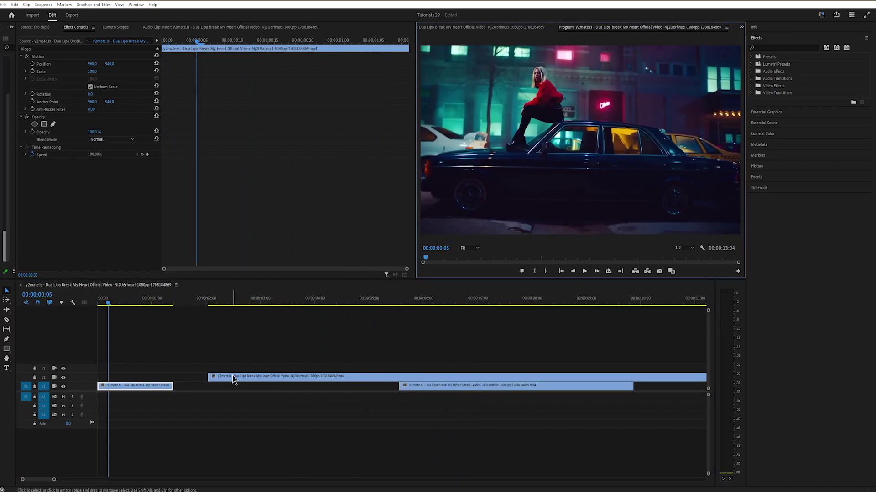
{"action": "left_click_drag", "start_coordinate": [233, 380], "coordinate": [134, 379]}
{"action": "key", "text": "="}
Change the label colour of the frozen V2 clip to pink
{"action": "right_click", "coordinate": [165, 379]}
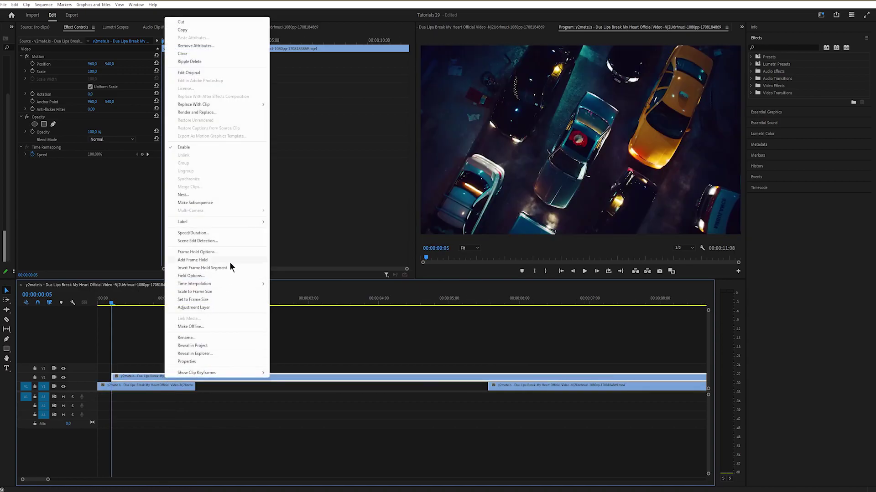
{"action": "mouse_move", "coordinate": [262, 222]}
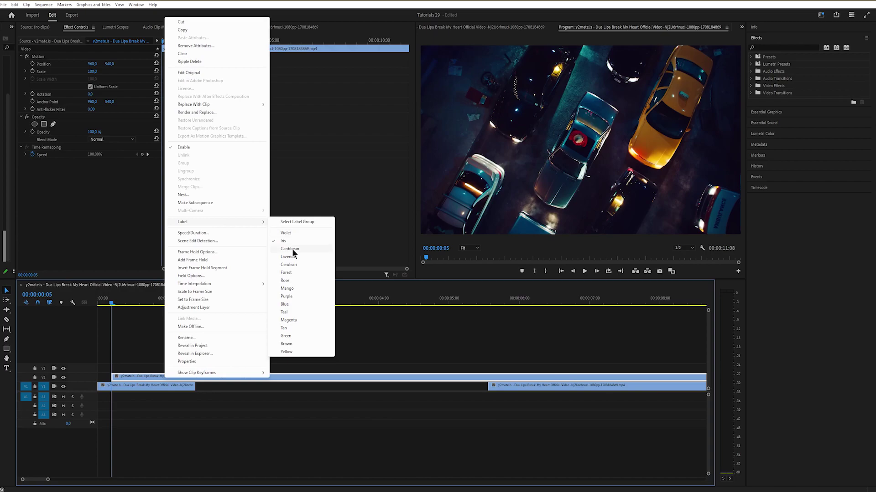
{"action": "left_click", "coordinate": [286, 233]}
Cut the V2 clip where the first V1 clip ends and delete the part beyond the cut
{"action": "key", "text": "c"}
{"action": "left_click", "coordinate": [198, 380]}
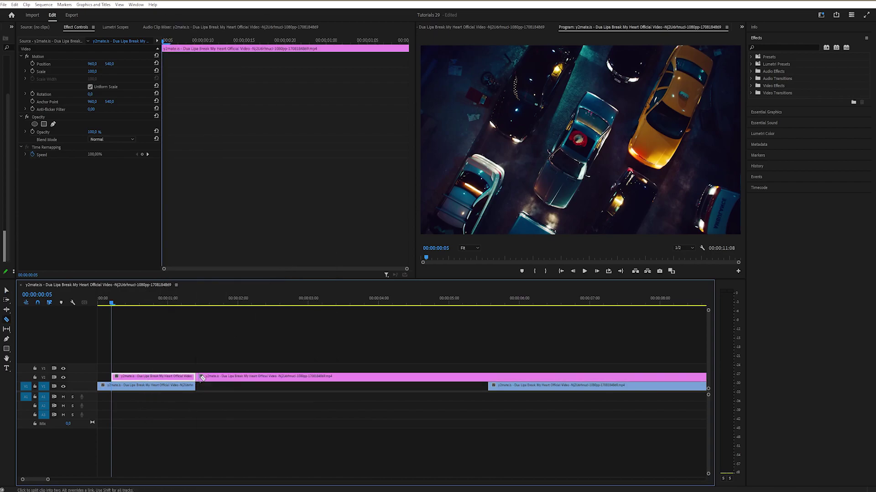
{"action": "key", "text": "v"}
{"action": "key", "text": "Delete"}
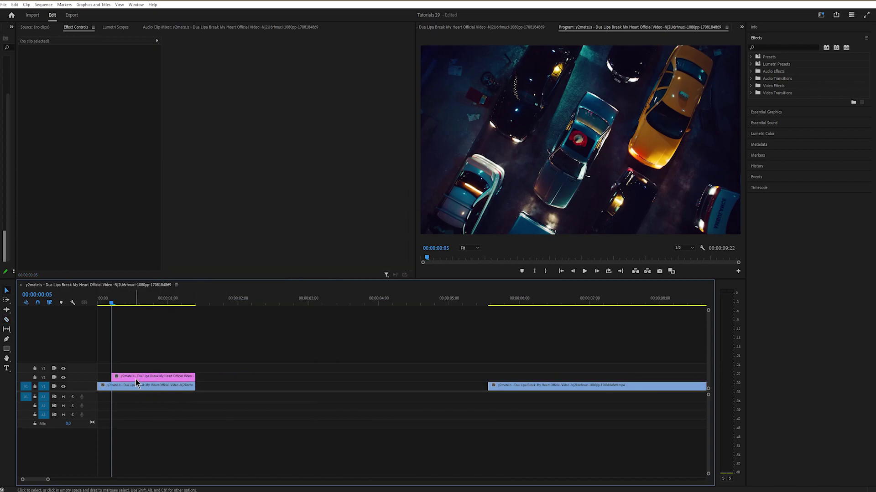
Draw a Pen opacity mask around the central teal car in the V2 clip, with mask feather 0
{"action": "left_click", "coordinate": [136, 378]}
{"action": "left_click", "coordinate": [53, 125]}
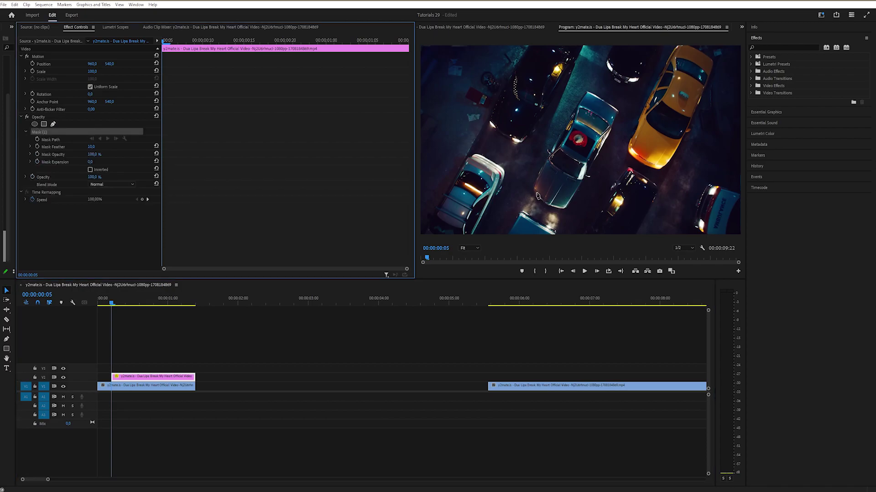
{"action": "left_click", "coordinate": [533, 190]}
{"action": "left_click", "coordinate": [543, 201]}
{"action": "left_click", "coordinate": [548, 206]}
{"action": "left_click", "coordinate": [562, 208]}
{"action": "left_click", "coordinate": [569, 202]}
{"action": "left_click", "coordinate": [582, 181]}
{"action": "left_click", "coordinate": [589, 170]}
{"action": "left_click", "coordinate": [469, 248]}
{"action": "left_click", "coordinate": [470, 296]}
{"action": "left_click", "coordinate": [469, 248]}
{"action": "left_click", "coordinate": [471, 304]}
{"action": "left_click", "coordinate": [484, 182]}
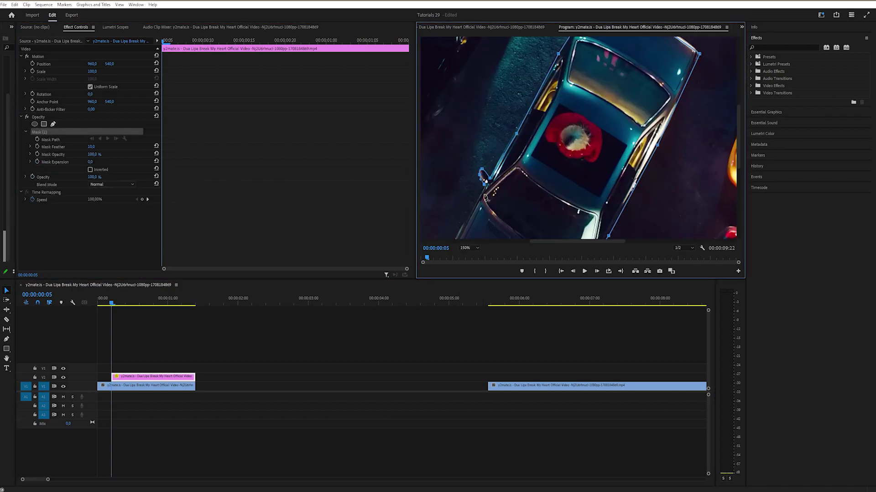
{"action": "left_click", "coordinate": [460, 225]}
{"action": "left_click_drag", "start_coordinate": [738, 138], "coordinate": [739, 178]}
{"action": "left_click", "coordinate": [438, 170]}
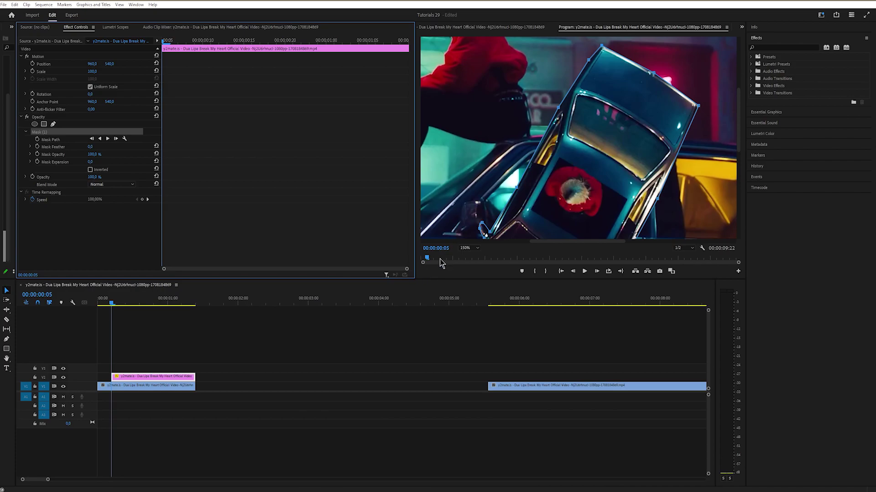
{"action": "left_click", "coordinate": [464, 249]}
{"action": "left_click", "coordinate": [466, 257]}
Nest the masked car clip on V2, keeping the suggested sequence name
{"action": "right_click", "coordinate": [165, 378]}
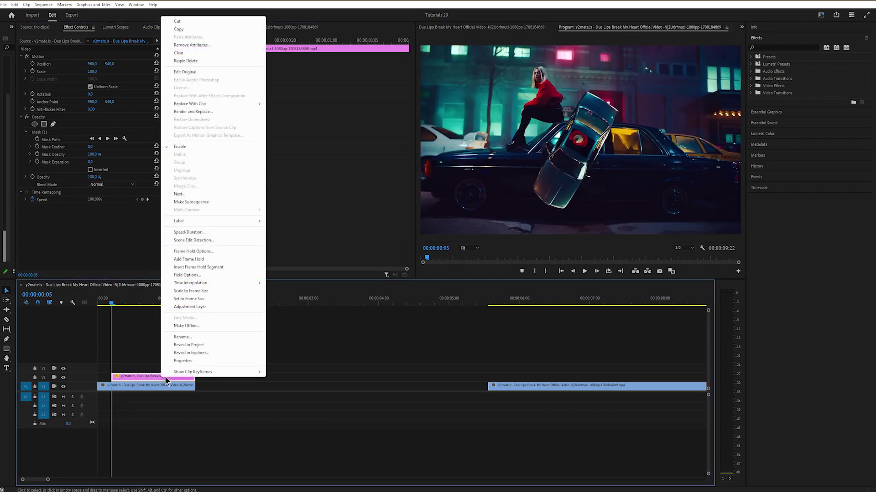
{"action": "left_click", "coordinate": [198, 194]}
{"action": "left_click", "coordinate": [416, 250]}
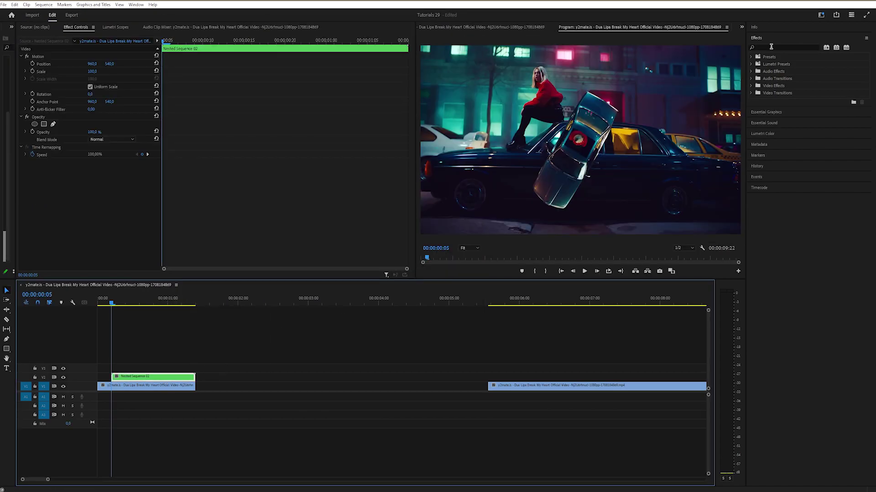
Find the Transform video effect under Distort and apply it to the nested car clip
{"action": "left_click", "coordinate": [771, 47]}
{"action": "type", "text": "transform"}
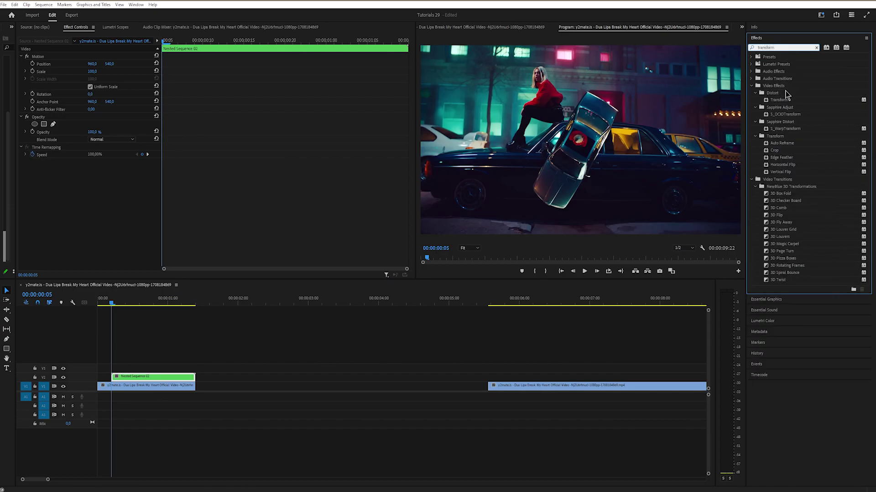
{"action": "left_click_drag", "start_coordinate": [779, 99], "coordinate": [166, 381]}
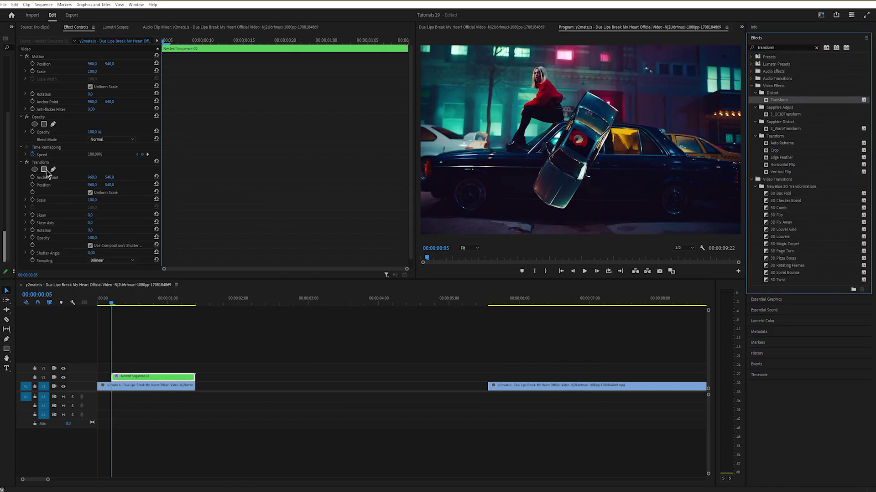
Set the car's Transform position to 1733, 191, scale 62, skew 13, skew axis 32° and rotation 9°
{"action": "left_click_drag", "start_coordinate": [92, 185], "coordinate": [0, 185]}
{"action": "mouse_move", "coordinate": [90, 231]}
{"action": "left_mouse_down"}
{"action": "mouse_move", "coordinate": [82, 231]}
{"action": "mouse_move", "coordinate": [94, 230]}
{"action": "left_mouse_up"}
{"action": "left_click_drag", "start_coordinate": [109, 185], "coordinate": [364, 185]}
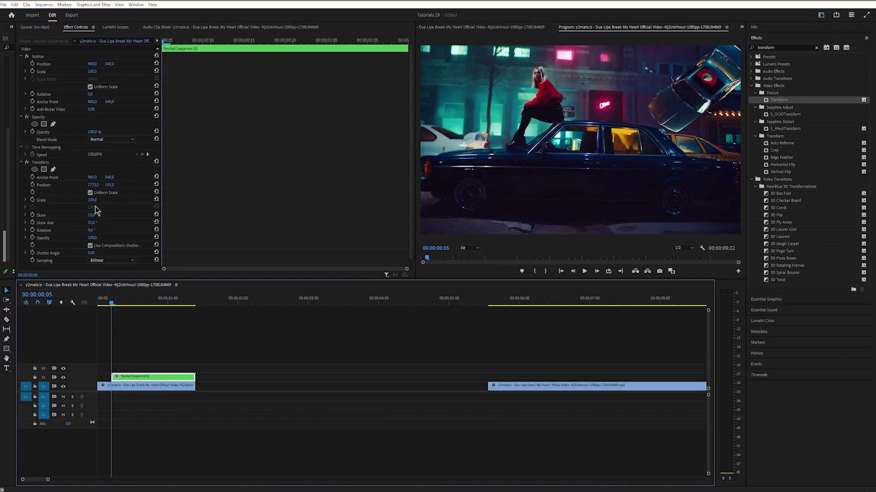
{"action": "left_click_drag", "start_coordinate": [92, 200], "coordinate": [78, 200]}
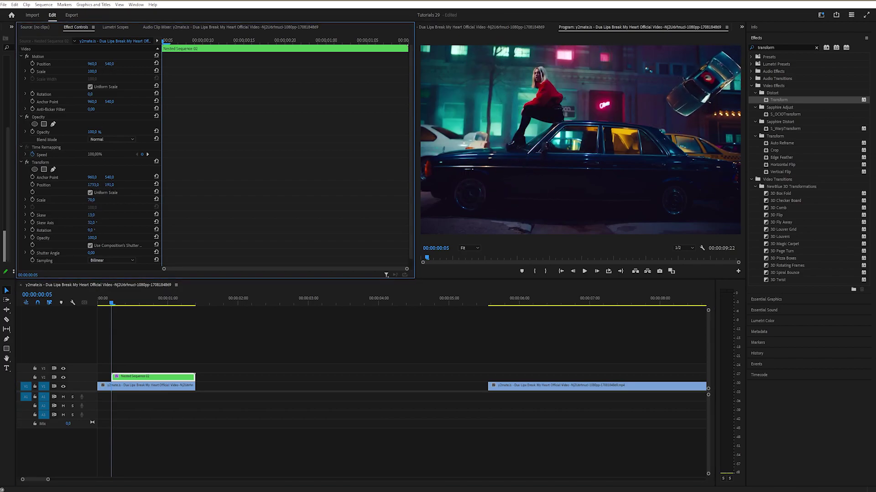
Duplicate the nested car clip onto V3 and trim its start to 00:00:00:08, three frames after the V2 clip begins
{"action": "left_click", "coordinate": [597, 272]}
{"action": "left_click", "coordinate": [597, 272]}
{"action": "left_click", "coordinate": [597, 273]}
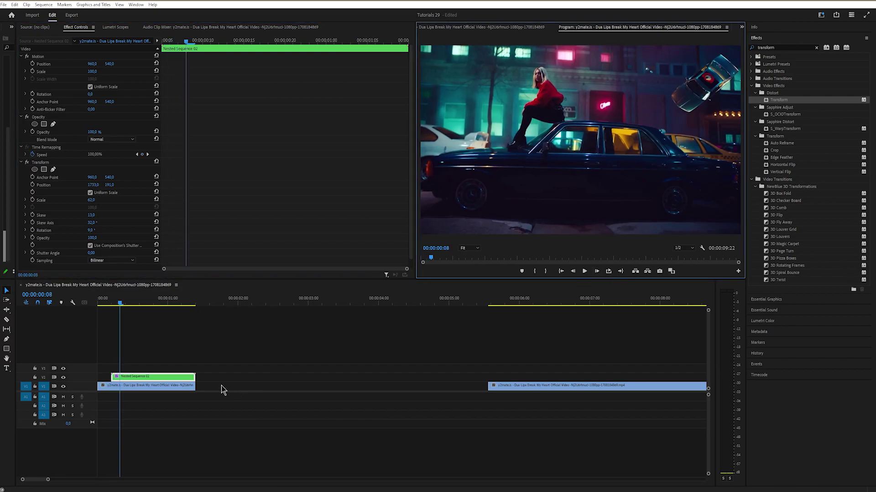
{"action": "left_click_drag", "start_coordinate": [145, 380], "coordinate": [145, 371]}
{"action": "left_click", "coordinate": [113, 367]}
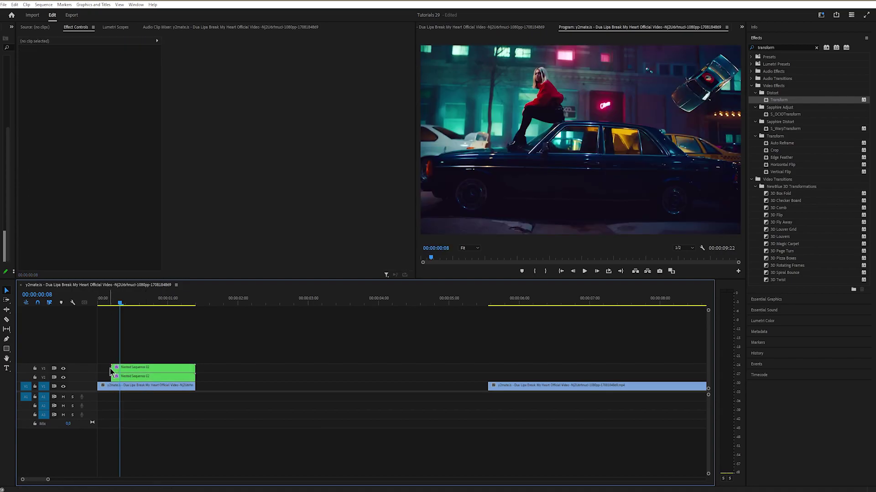
{"action": "left_click_drag", "start_coordinate": [115, 371], "coordinate": [123, 370]}
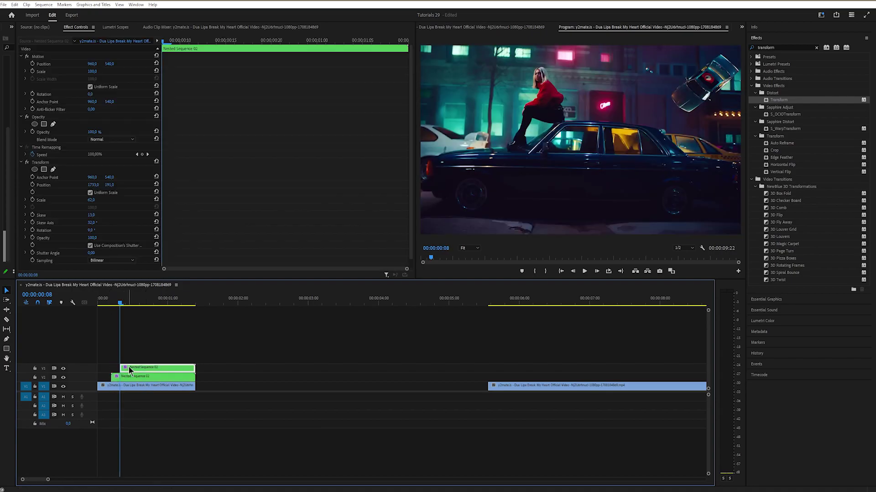
Set the V3 car copy's Transform position to 1630, 191 and its scale to 70
{"action": "left_click_drag", "start_coordinate": [93, 185], "coordinate": [94, 184]}
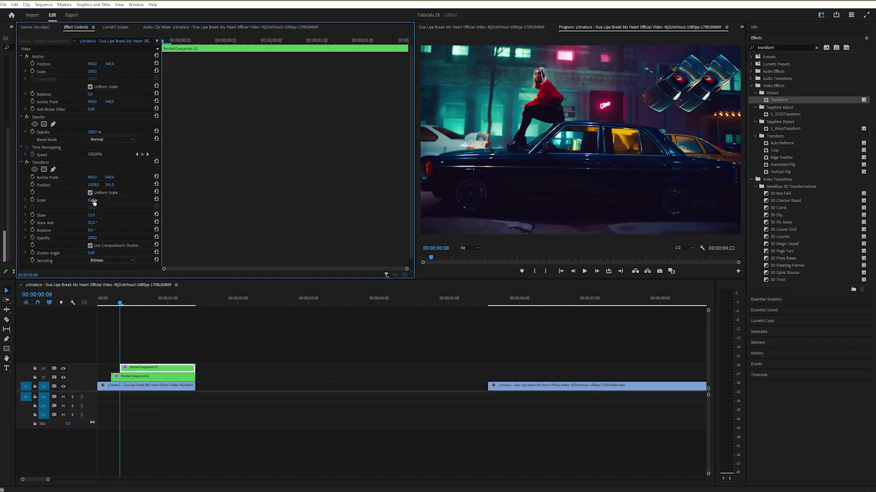
{"action": "type", "text": "70"}
{"action": "key", "text": "Return"}
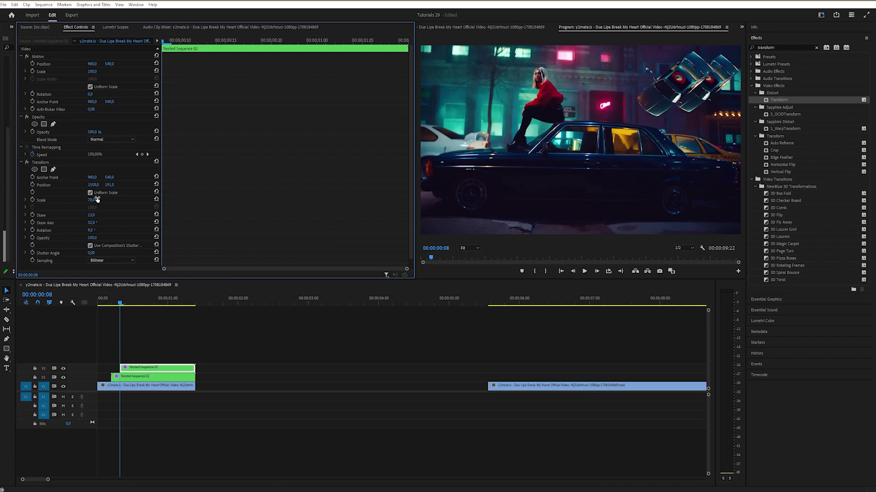
{"action": "left_click_drag", "start_coordinate": [93, 185], "coordinate": [102, 185]}
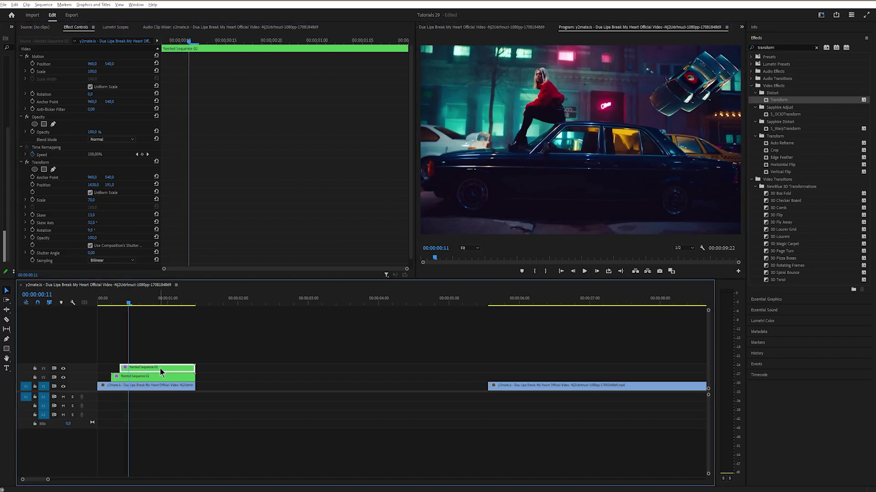
Set the Transform scale to 80 and horizontal position to 1527 for a car copy on V4 starting at 00:00:00:11
{"action": "left_click", "coordinate": [91, 200]}
{"action": "type", "text": "80"}
{"action": "key", "text": "Return"}
{"action": "left_click_drag", "start_coordinate": [93, 185], "coordinate": [46, 184]}
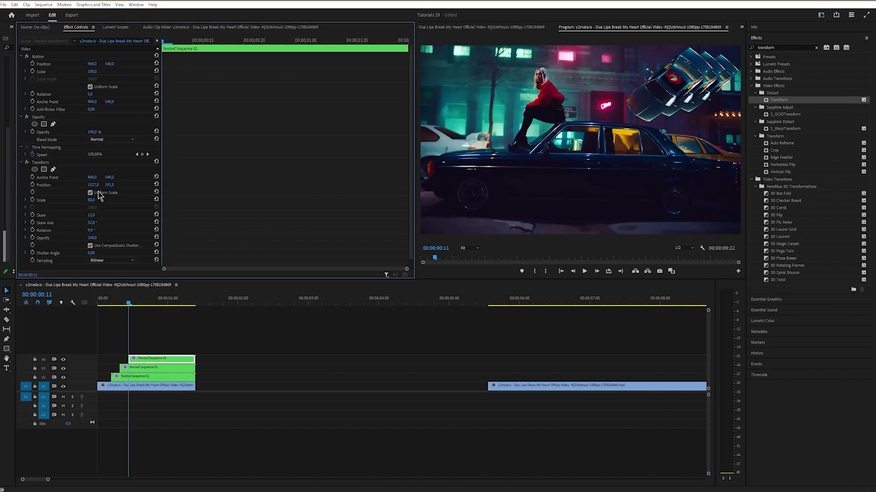
Set the Transform scale to 90 for the V5 car copy that starts at 00:00:00:14
{"action": "left_click", "coordinate": [93, 200]}
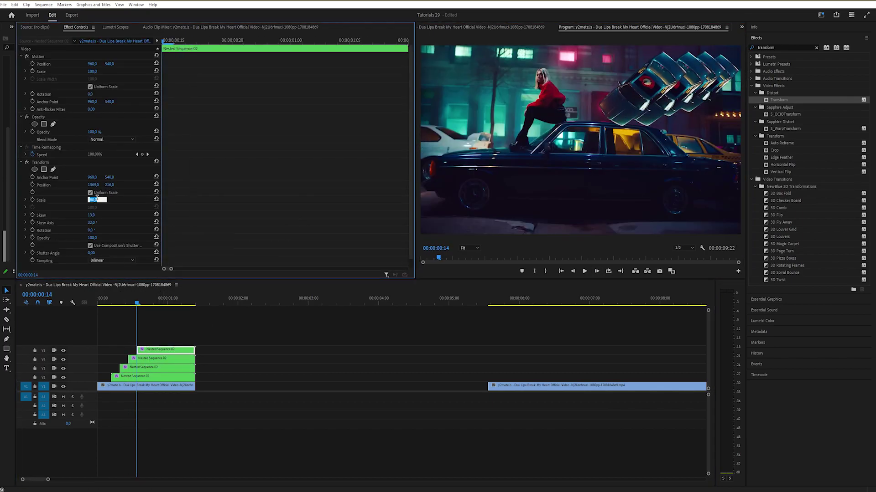
{"action": "type", "text": "90"}
{"action": "key", "text": "Return"}
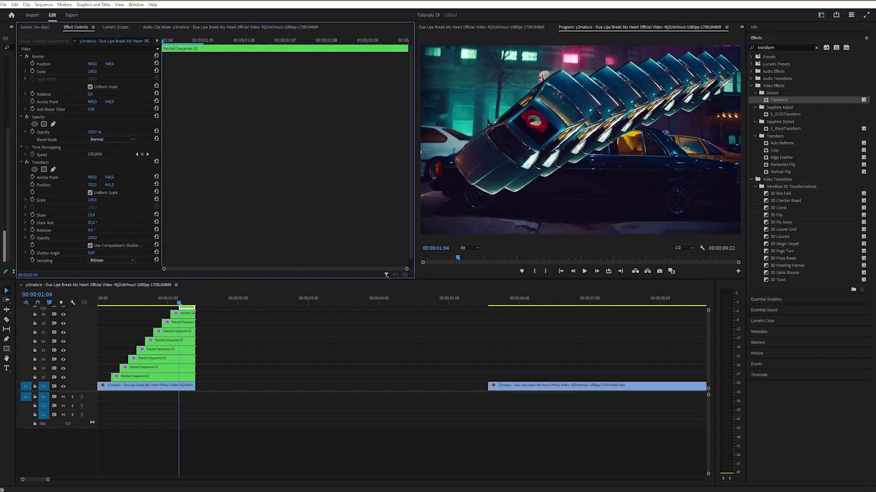
Fine-tune the Transform position of the topmost car copy so it continues the trail down and left across the frame
{"action": "left_click_drag", "start_coordinate": [96, 185], "coordinate": [89, 186]}
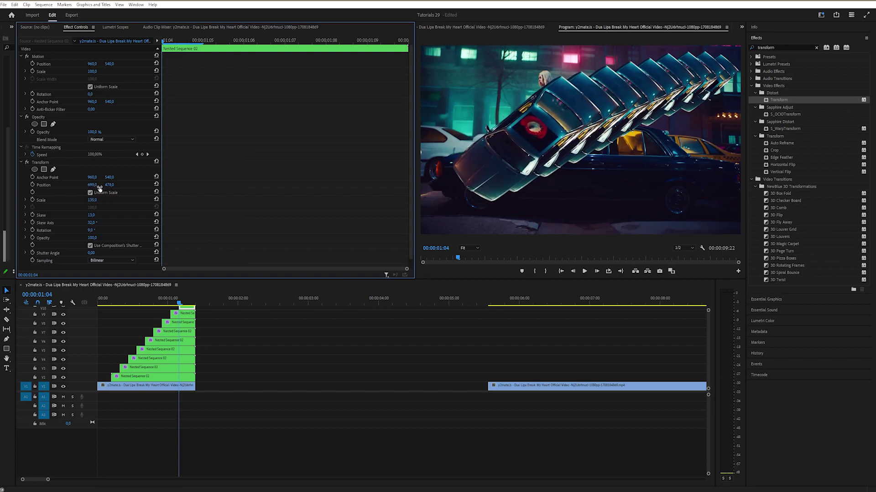
{"action": "left_click_drag", "start_coordinate": [96, 185], "coordinate": [87, 186]}
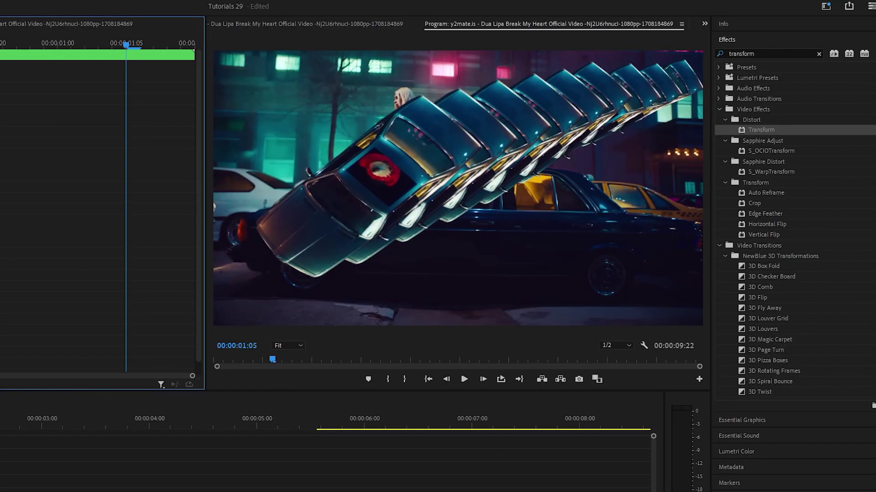
Trim the ends of all stacked car clips and the first V1 clip back to 00:00:01:07
{"action": "key", "text": "="}
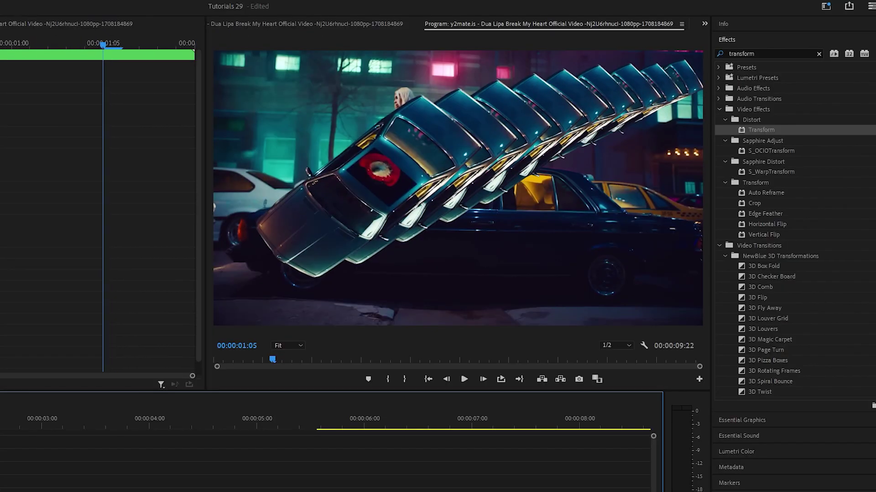
{"action": "key", "text": "="}
{"action": "key", "text": "="}
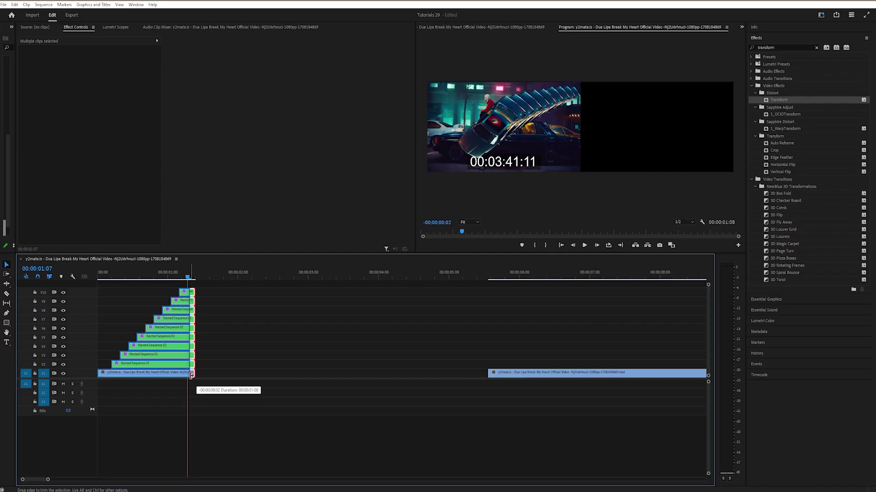
{"action": "left_click_drag", "start_coordinate": [195, 376], "coordinate": [193, 376]}
Move the remaining V1 clip earlier, to just after the stack of car clips
{"action": "left_click", "coordinate": [434, 380]}
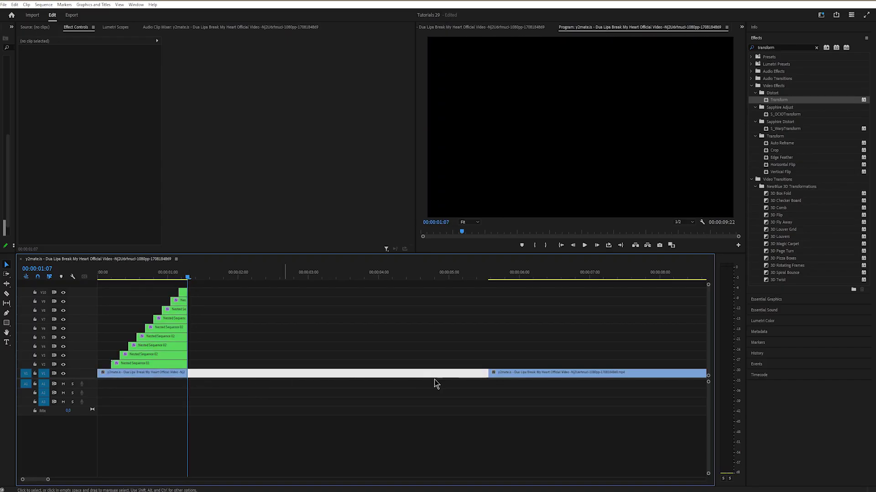
{"action": "left_click_drag", "start_coordinate": [511, 377], "coordinate": [217, 369]}
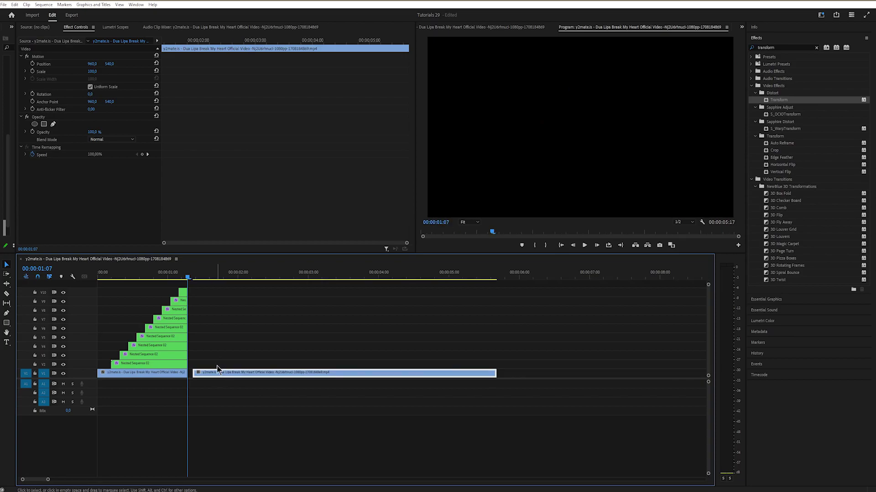
Nest all stacked car clips together with the first V1 clip into a single nested sequence
{"action": "key", "text": "Home"}
{"action": "left_click_drag", "start_coordinate": [190, 285], "coordinate": [120, 373]}
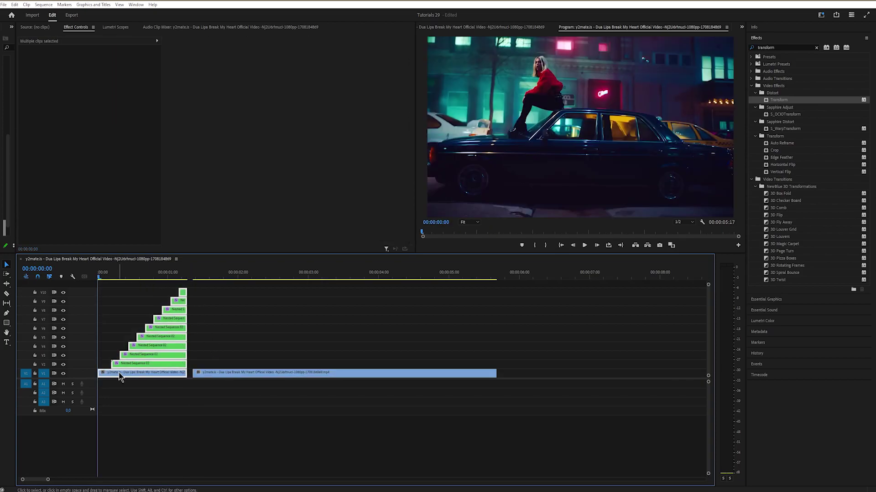
{"action": "right_click", "coordinate": [119, 372]}
{"action": "left_click", "coordinate": [137, 200]}
{"action": "left_click", "coordinate": [424, 254]}
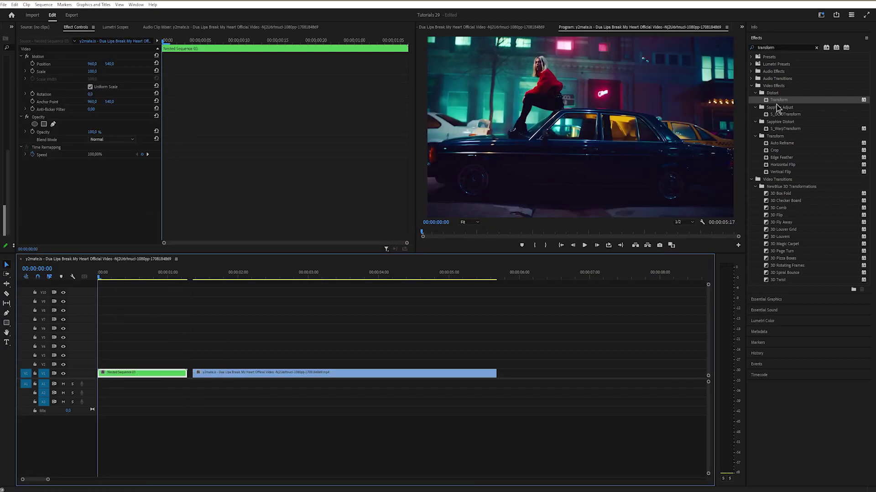
Apply the Transform effect to the nested car clip, with Scale animated from 120 to 100 and a Shutter Angle of 180
{"action": "left_click_drag", "start_coordinate": [777, 100], "coordinate": [283, 339]}
{"action": "left_click_drag", "start_coordinate": [166, 377], "coordinate": [165, 374]}
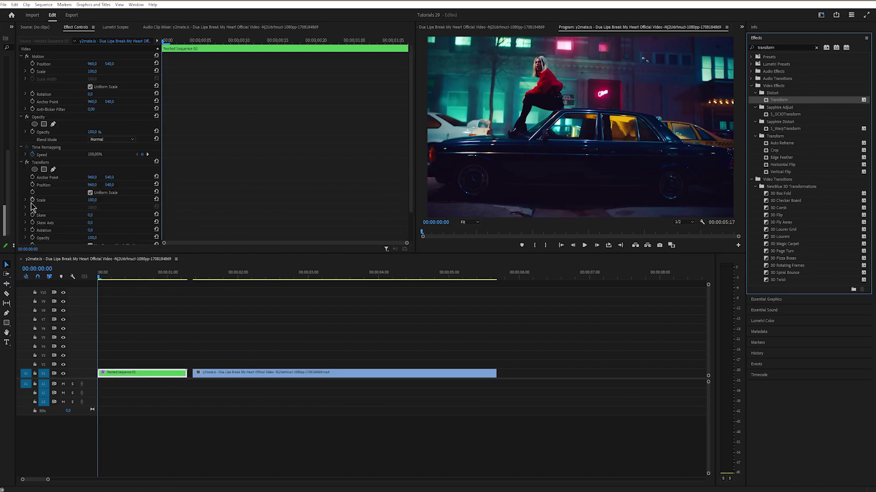
{"action": "left_click", "coordinate": [143, 200]}
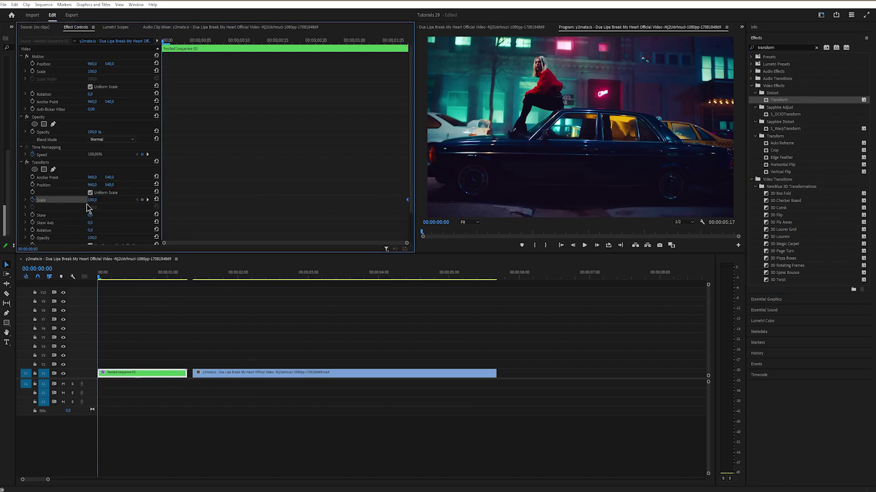
{"action": "type", "text": "120"}
{"action": "key", "text": "Return"}
{"action": "scroll", "coordinate": [86, 250], "scroll_direction": "down", "scroll_amount": 2}
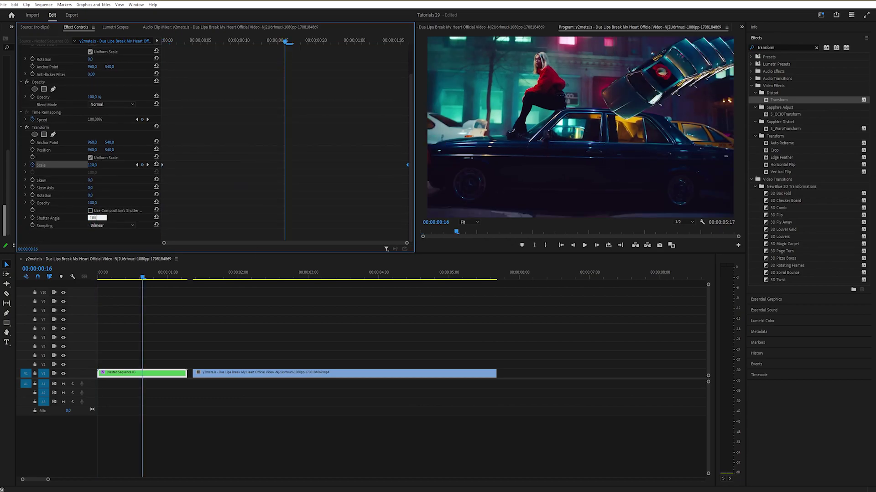
Set the Transform Scale keyframes to Bezier interpolation and play back the result
{"action": "left_click_drag", "start_coordinate": [408, 165], "coordinate": [392, 164]}
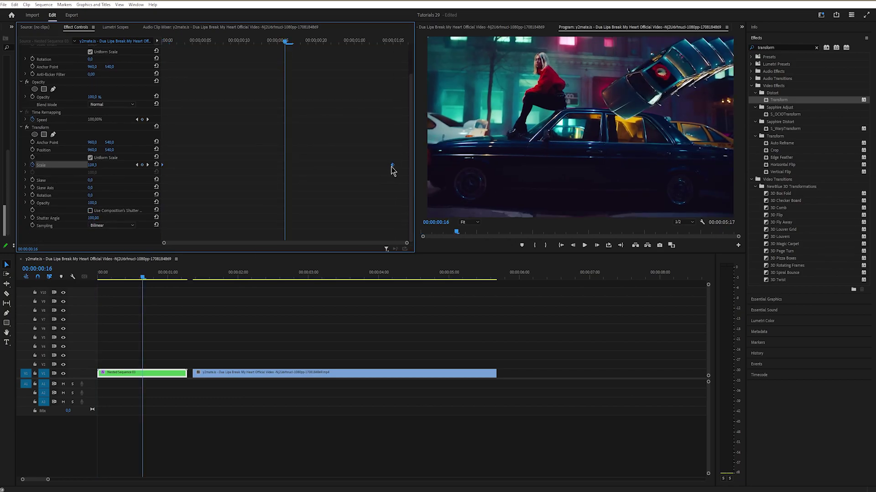
{"action": "right_click", "coordinate": [392, 166]}
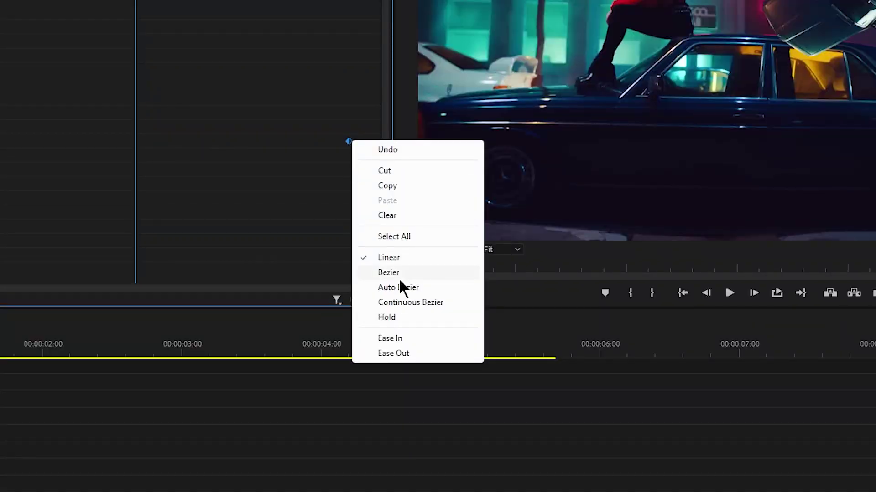
{"action": "left_click", "coordinate": [393, 273]}
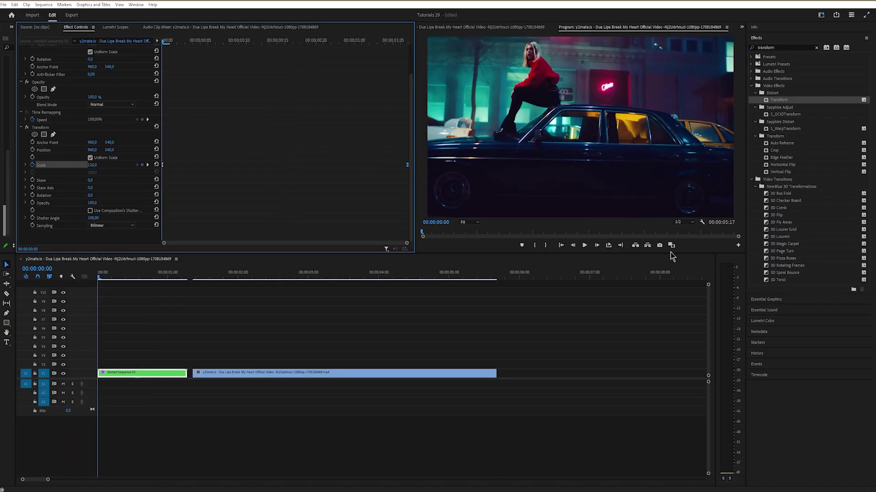
{"action": "left_click", "coordinate": [584, 245]}
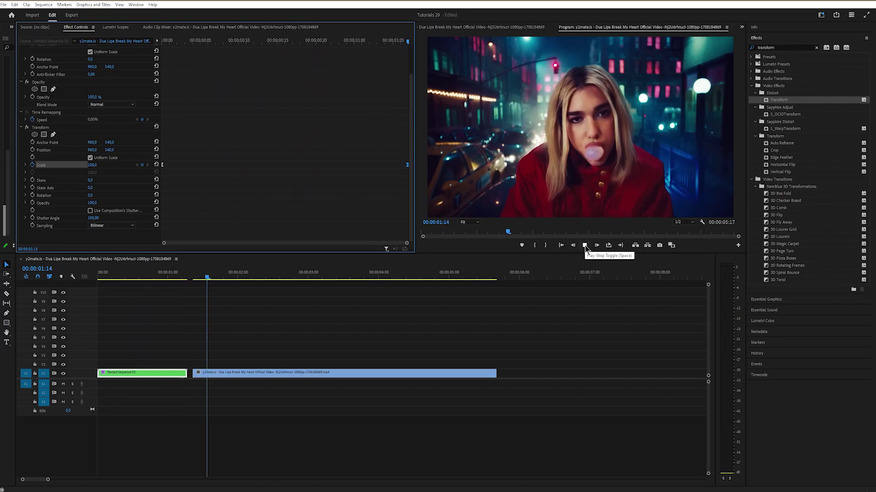
{"action": "left_click", "coordinate": [220, 276]}
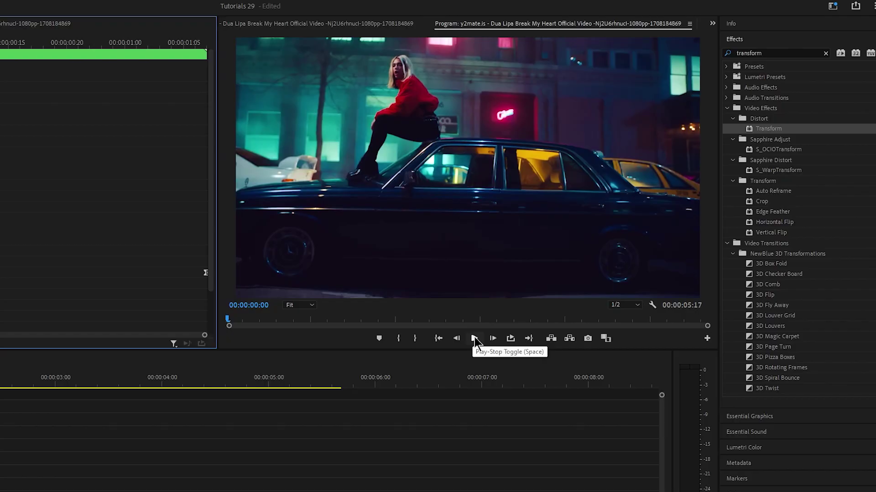
{"action": "left_click", "coordinate": [585, 246]}
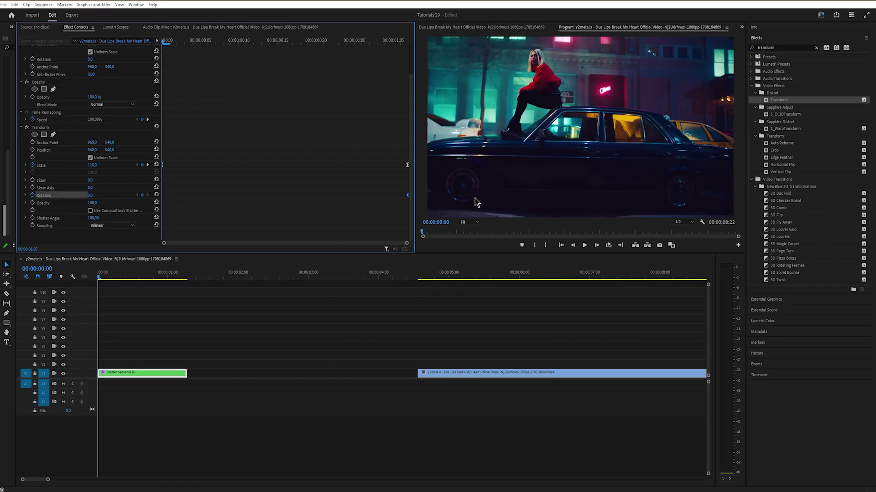
Set the Transform Rotation to -3° at the nested clip's start and give the Rotation keyframes Bezier interpolation
{"action": "left_click_drag", "start_coordinate": [98, 195], "coordinate": [99, 196]}
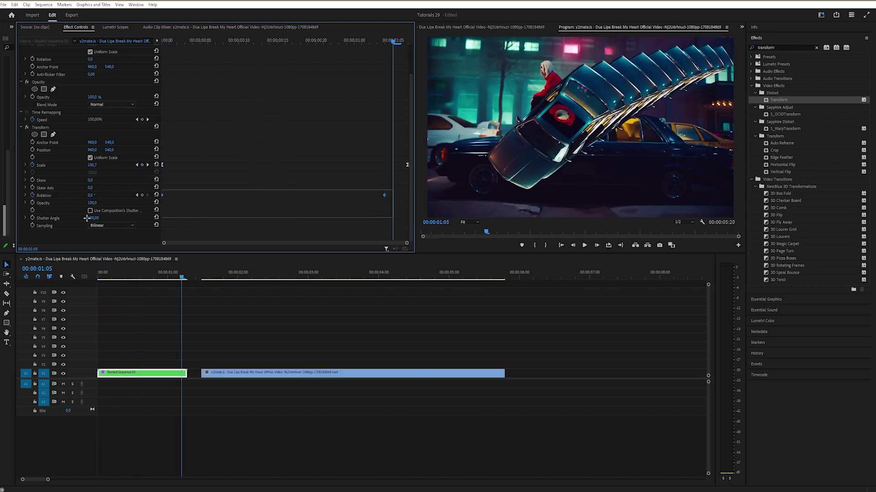
{"action": "right_click", "coordinate": [385, 196]}
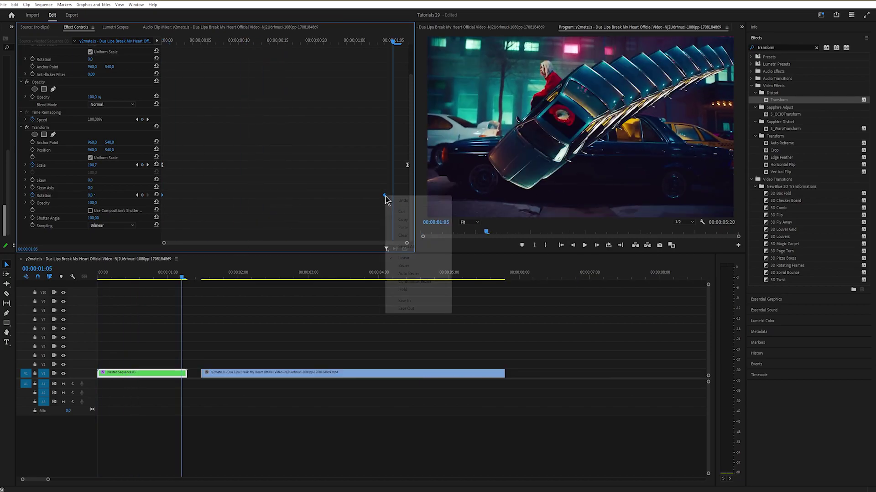
{"action": "left_click", "coordinate": [407, 264]}
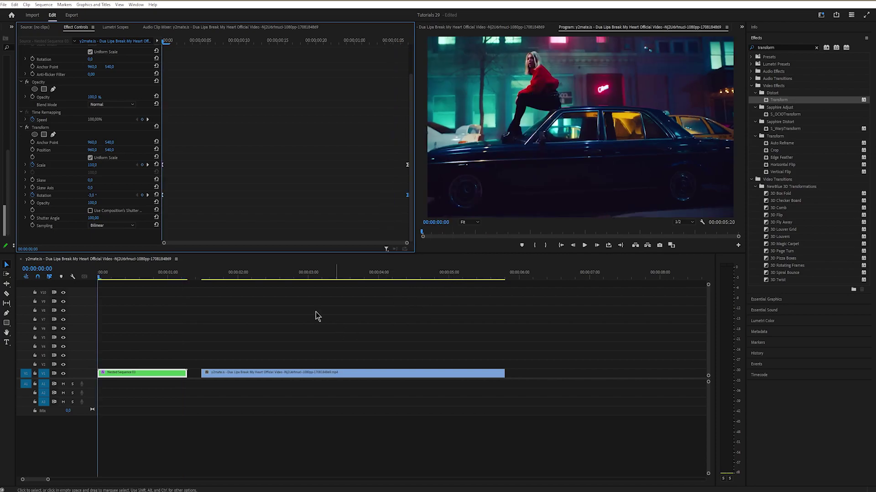
Mark In and Out points around the nested car clip, from 00:00:00:00 to 00:00:01:07, and enable loop playback
{"action": "key", "text": "i"}
{"action": "left_click_drag", "start_coordinate": [183, 274], "coordinate": [188, 275]}
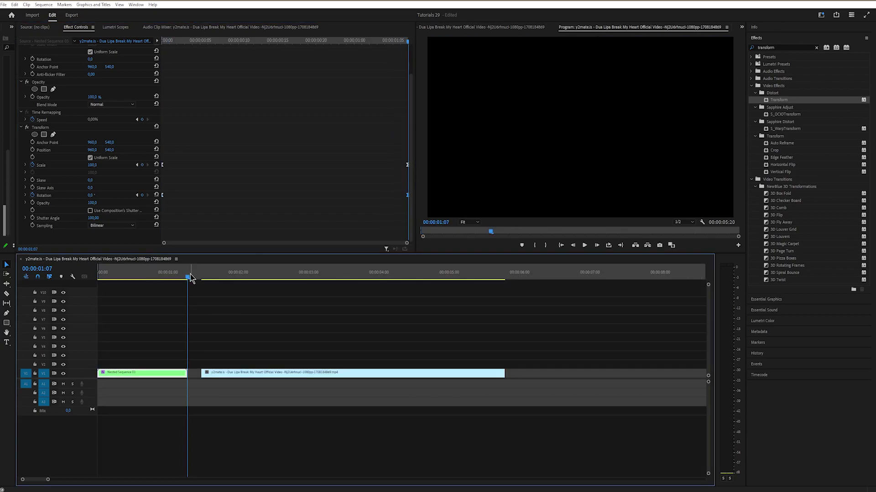
{"action": "key", "text": "o"}
{"action": "left_click", "coordinate": [609, 245]}
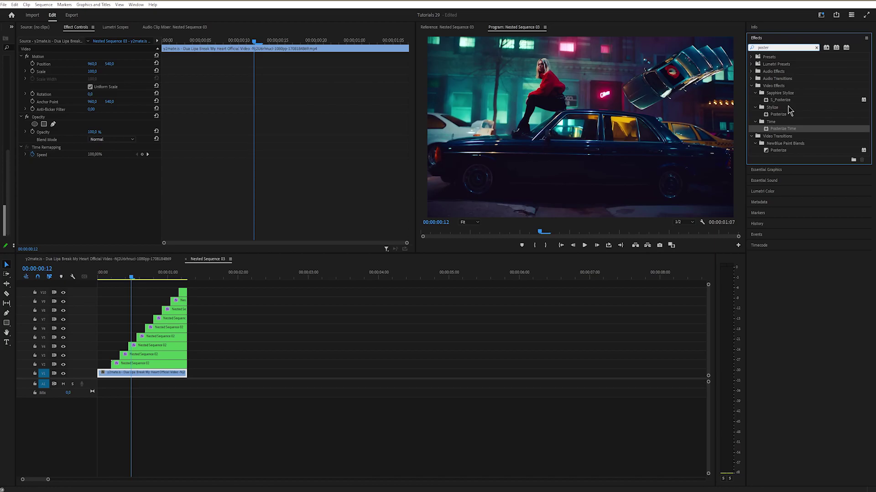
Apply Posterize Time to the V1 clip inside Nested Sequence 03 and adjust its Frame Rate
{"action": "left_click_drag", "start_coordinate": [170, 375], "coordinate": [171, 375]}
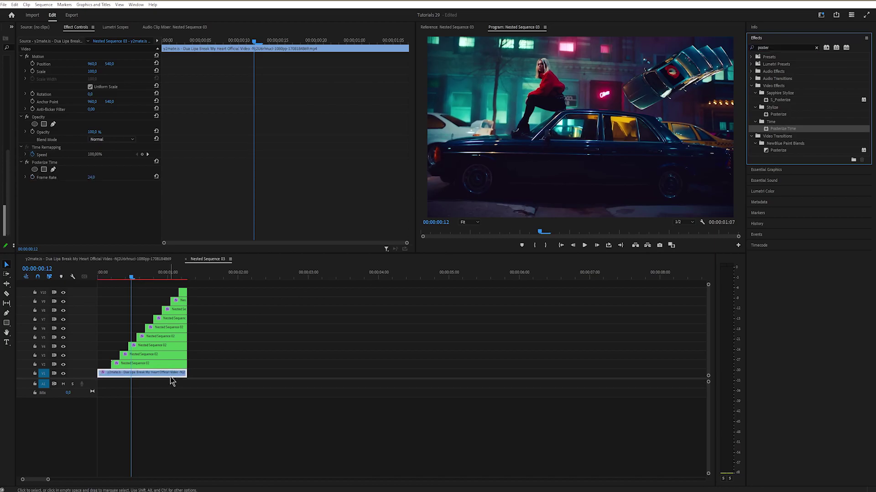
{"action": "left_click", "coordinate": [90, 178]}
{"action": "left_click", "coordinate": [585, 246]}
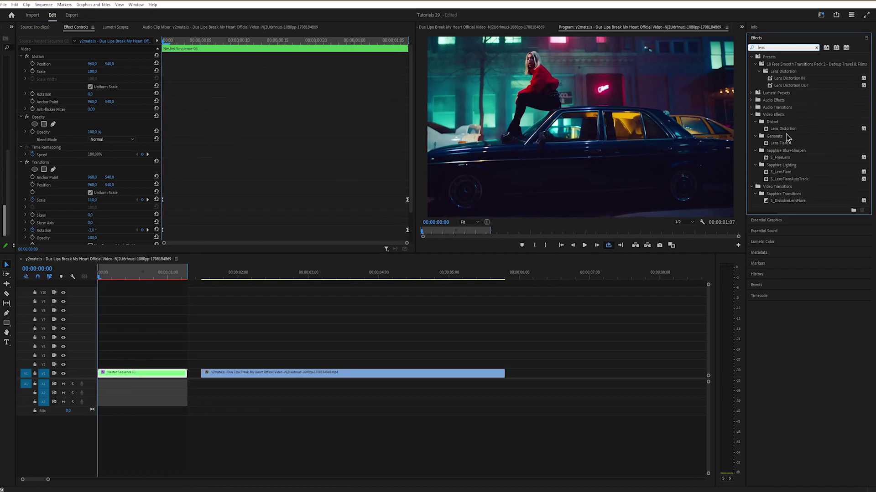
Apply Lens Distortion to the nested car clip and keyframe its Curvature to 0 at 00:00:00:06
{"action": "left_click_drag", "start_coordinate": [784, 130], "coordinate": [230, 339]}
{"action": "left_click_drag", "start_coordinate": [411, 161], "coordinate": [411, 237]}
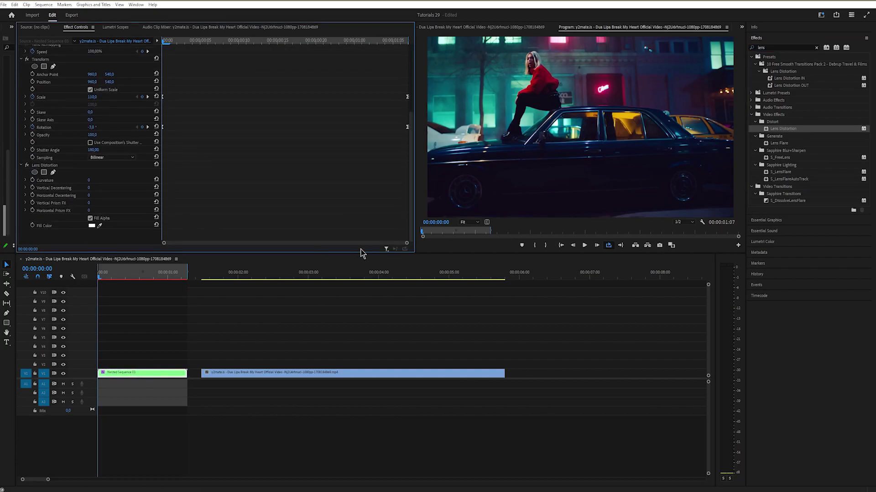
{"action": "left_click", "coordinate": [114, 273]}
{"action": "mouse_move", "coordinate": [90, 180]}
{"action": "left_mouse_down"}
{"action": "mouse_move", "coordinate": [102, 181]}
{"action": "mouse_move", "coordinate": [83, 181]}
{"action": "left_mouse_up"}
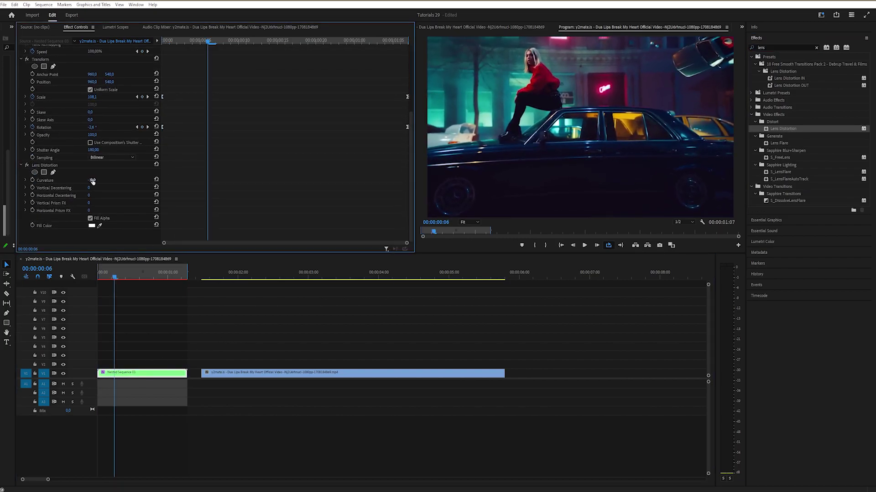
{"action": "type", "text": "0"}
{"action": "key", "text": "Return"}
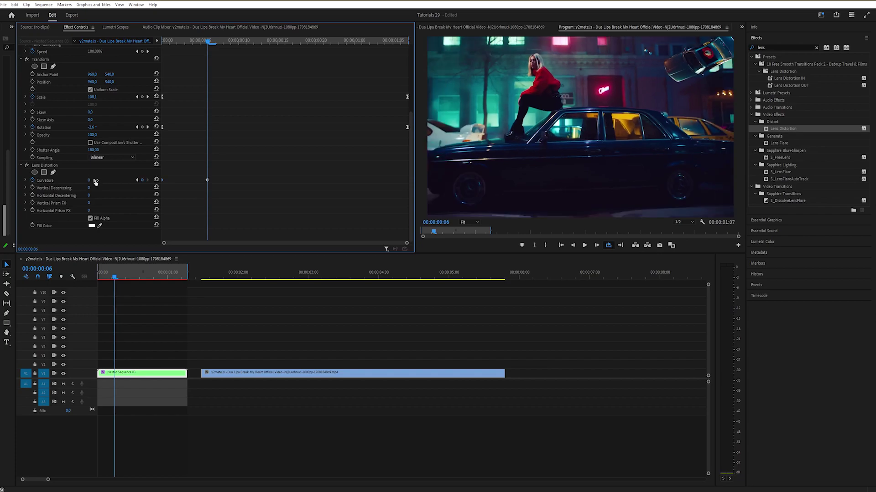
Change the interpolation of the Lens Distortion Curvature keyframes and preview the animation
{"action": "right_click", "coordinate": [208, 182]}
{"action": "left_click", "coordinate": [231, 265]}
{"action": "left_click", "coordinate": [584, 246]}
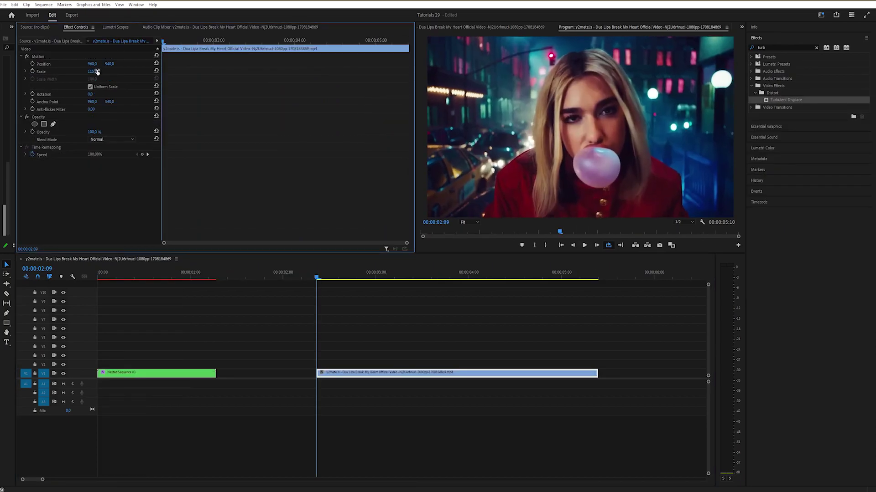
Reframe the second shot to Scale 123 and Position 886, 426, and place a frame-held duplicate of it on V2
{"action": "mouse_move", "coordinate": [97, 64]}
{"action": "left_mouse_down"}
{"action": "mouse_move", "coordinate": [77, 65]}
{"action": "mouse_move", "coordinate": [97, 73]}
{"action": "mouse_move", "coordinate": [109, 65]}
{"action": "mouse_move", "coordinate": [93, 65]}
{"action": "left_mouse_up"}
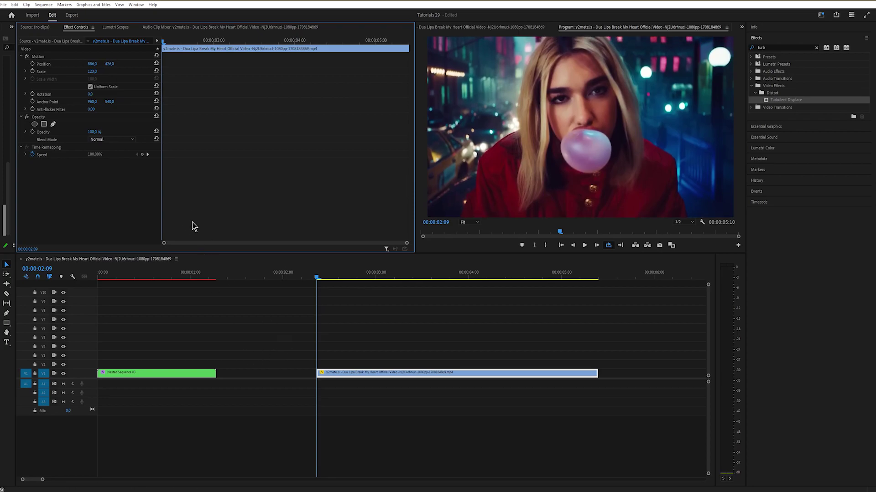
{"action": "left_click_drag", "start_coordinate": [327, 372], "coordinate": [329, 364]}
{"action": "right_click", "coordinate": [333, 365]}
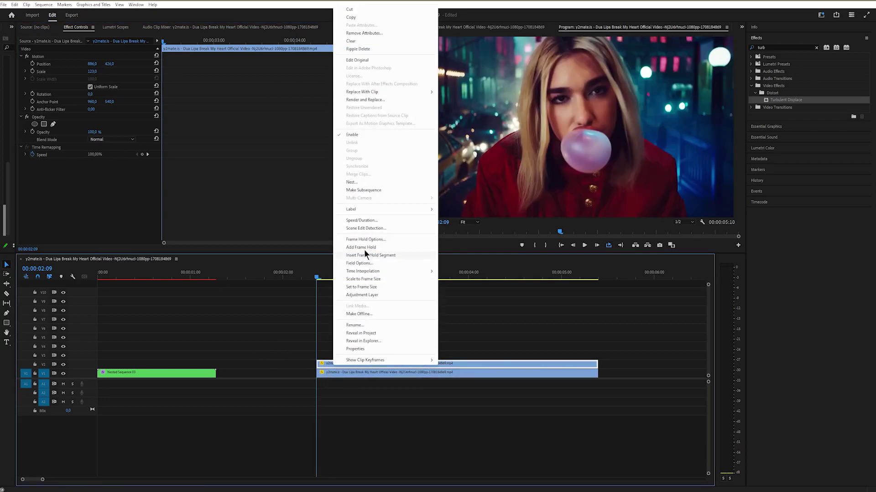
{"action": "left_click", "coordinate": [363, 249]}
Nest the masked bubble copy on V2 and give the nested clip a pink label colour
{"action": "right_click", "coordinate": [336, 367]}
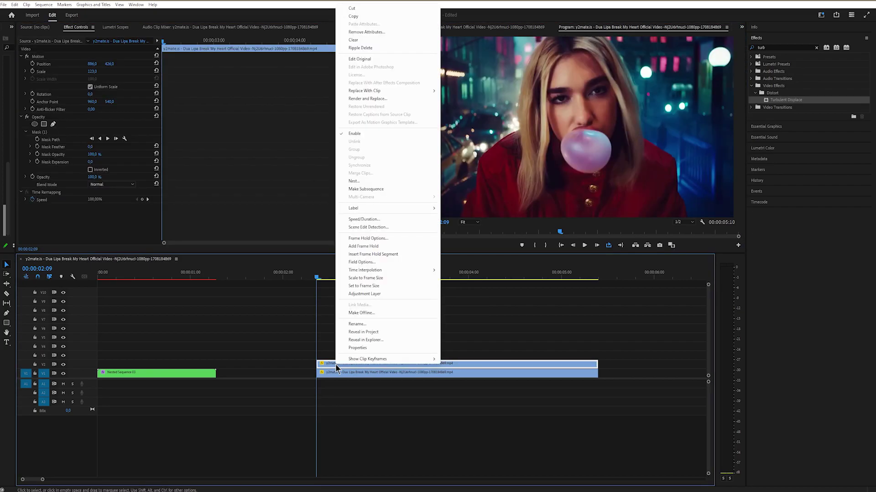
{"action": "left_click", "coordinate": [367, 182]}
{"action": "left_click", "coordinate": [416, 252]}
{"action": "right_click", "coordinate": [376, 365]}
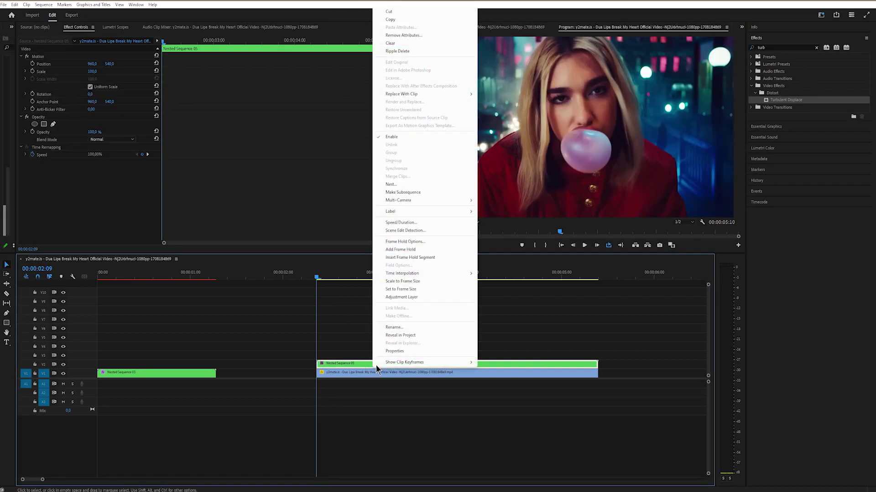
{"action": "mouse_move", "coordinate": [432, 211]}
{"action": "left_click", "coordinate": [502, 247]}
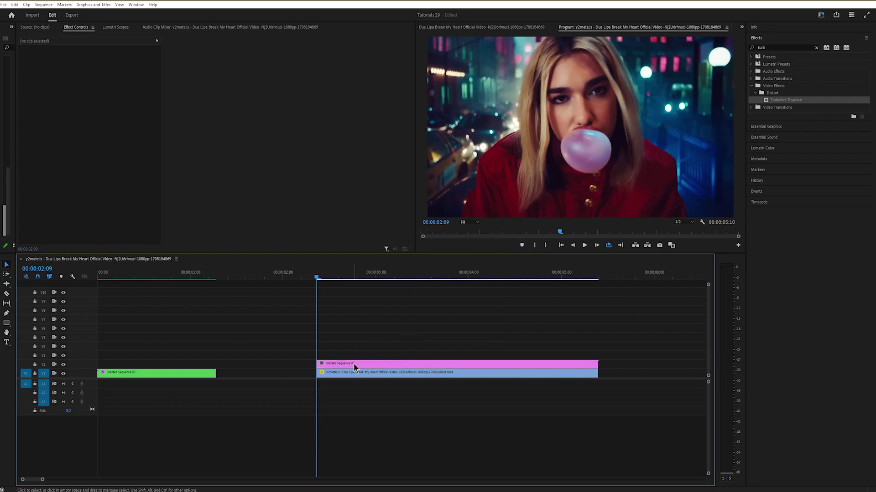
Move the second shot directly after the nested car clip, and overlay the bubble nest from 00:00:01:02 up to the cut
{"action": "left_click_drag", "start_coordinate": [336, 374], "coordinate": [235, 375]}
{"action": "left_click", "coordinate": [217, 278]}
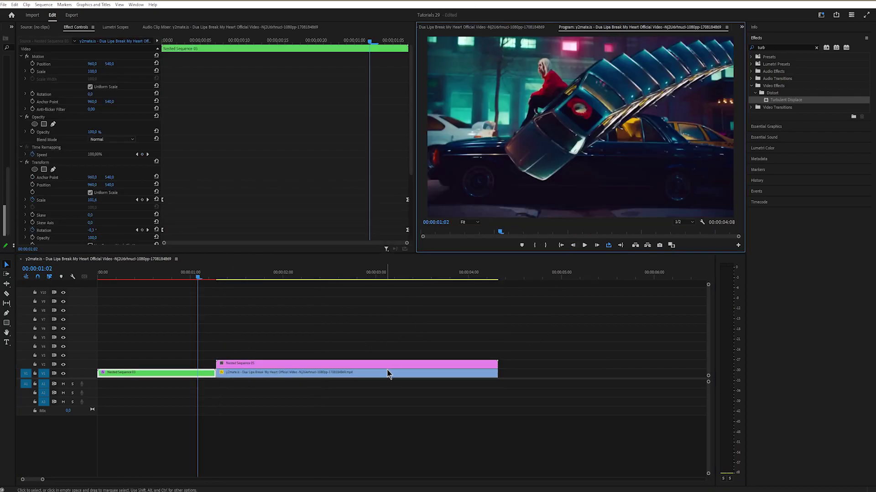
{"action": "mouse_move", "coordinate": [390, 365]}
{"action": "left_mouse_down"}
{"action": "mouse_move", "coordinate": [360, 365]}
{"action": "mouse_move", "coordinate": [373, 368]}
{"action": "left_mouse_up"}
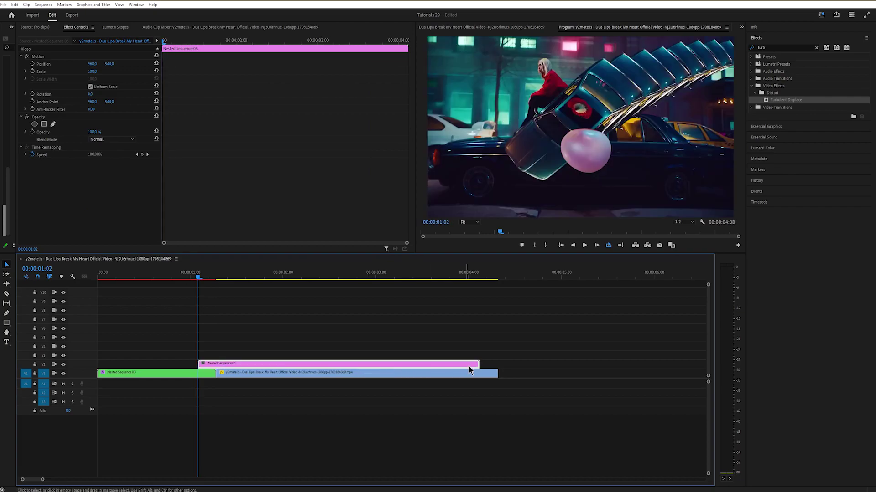
{"action": "left_click_drag", "start_coordinate": [474, 363], "coordinate": [208, 364]}
Apply Turbulent Displace to the bubble nest with Amount 737 and Size 58
{"action": "left_click", "coordinate": [816, 48]}
{"action": "type", "text": "turb"}
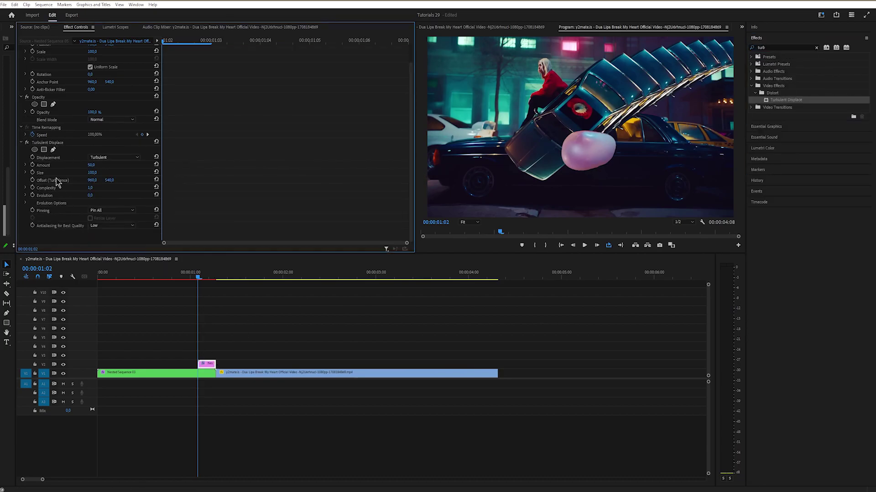
{"action": "left_click_drag", "start_coordinate": [91, 165], "coordinate": [180, 166]}
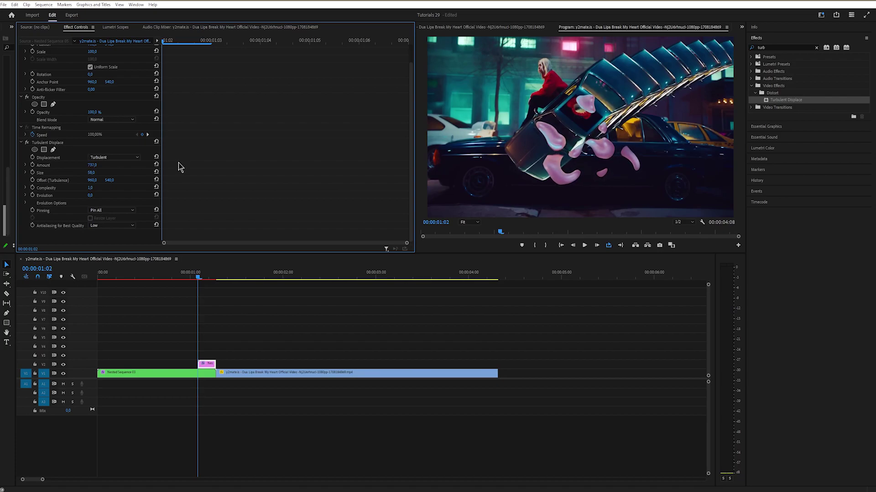
Keyframe the Turbulent Displace Amount and Size to reach 0 at 00:00:01:04, two frames after the bubble clip's start
{"action": "left_click", "coordinate": [32, 172]}
{"action": "key", "text": "Right"}
{"action": "key", "text": "Right"}
{"action": "left_click", "coordinate": [92, 165]}
{"action": "type", "text": "0"}
{"action": "key", "text": "Tab"}
{"action": "type", "text": "0"}
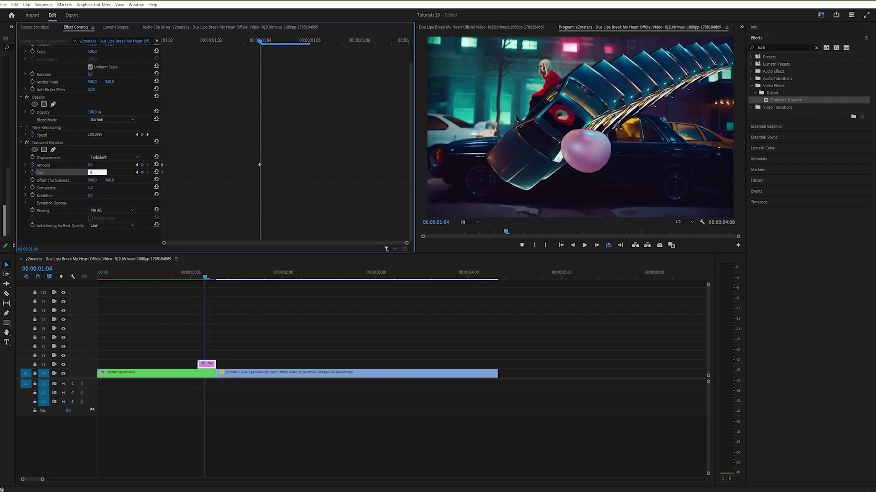
{"action": "key", "text": "Return"}
Set the Turbulent Displace Amount and Size keyframes to Bezier interpolation
{"action": "left_click_drag", "start_coordinate": [238, 162], "coordinate": [299, 182]}
{"action": "right_click", "coordinate": [260, 172]}
{"action": "left_click", "coordinate": [279, 241]}
Nest the displaced bubble clip on V2 again and give the new nest a pink label colour
{"action": "key", "text": "Left"}
{"action": "key", "text": "Left"}
{"action": "left_click", "coordinate": [208, 370]}
{"action": "right_click", "coordinate": [208, 366]}
{"action": "left_click", "coordinate": [245, 184]}
{"action": "key", "text": "Return"}
{"action": "right_click", "coordinate": [212, 364]}
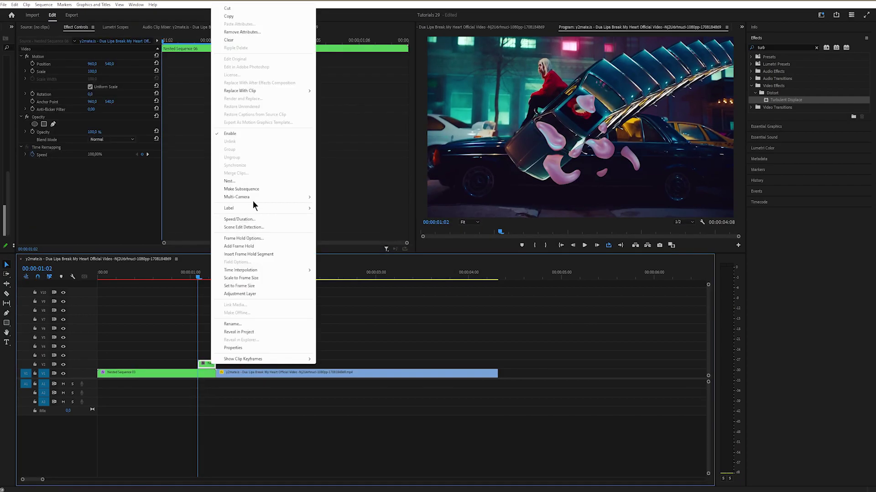
{"action": "left_click", "coordinate": [339, 307]}
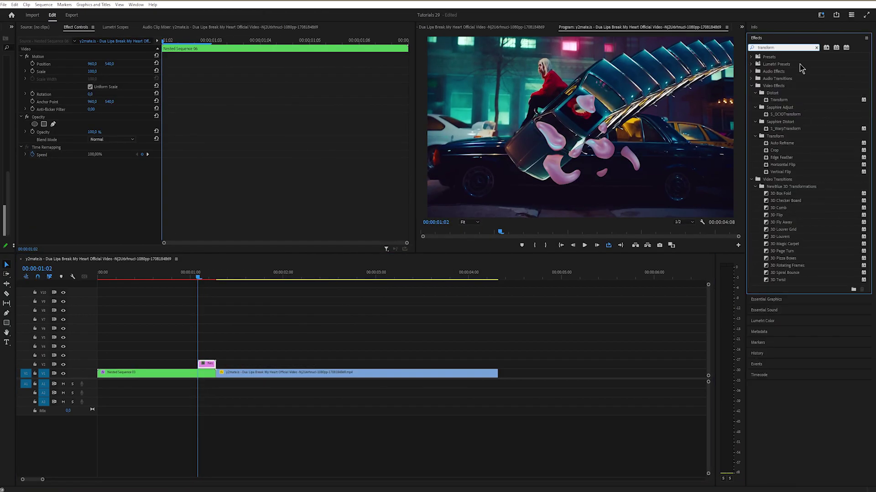
Apply the Transform effect to the newly nested bubble clip on V2
{"action": "left_click_drag", "start_coordinate": [778, 100], "coordinate": [390, 235]}
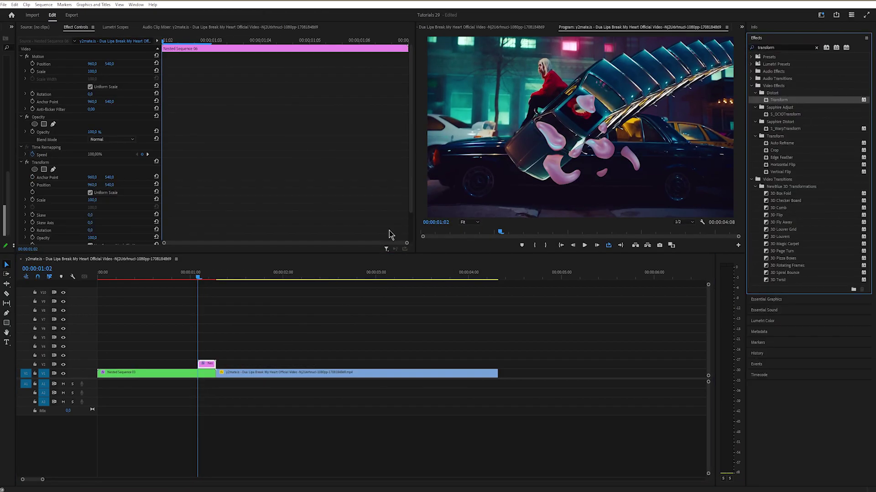
Keyframe the Transform Scale from about 133 at the pink nest's start to 100 at its end, with a Shutter Angle of 360
{"action": "left_click", "coordinate": [32, 199]}
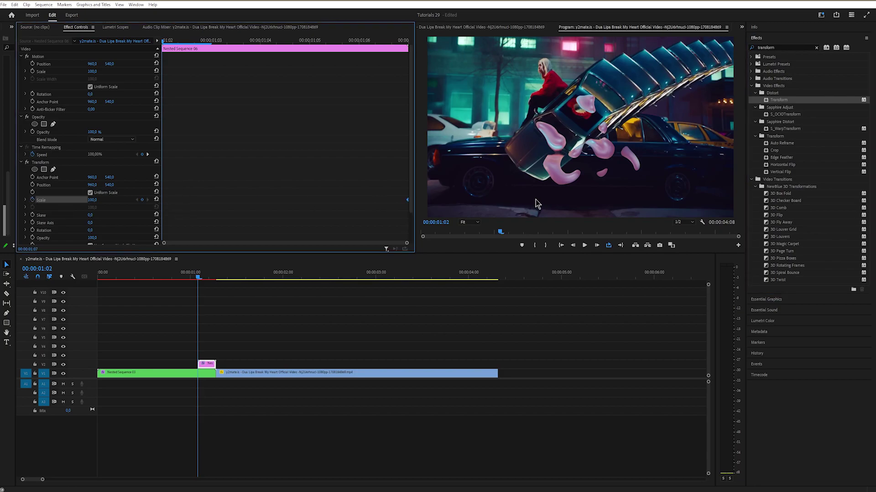
{"action": "left_click_drag", "start_coordinate": [96, 201], "coordinate": [111, 202]}
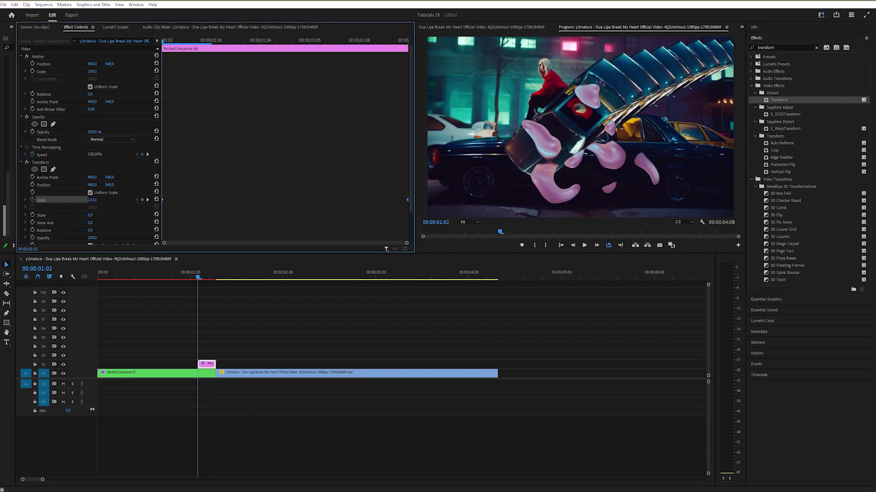
{"action": "scroll", "coordinate": [410, 195], "scroll_direction": "down", "scroll_amount": 2}
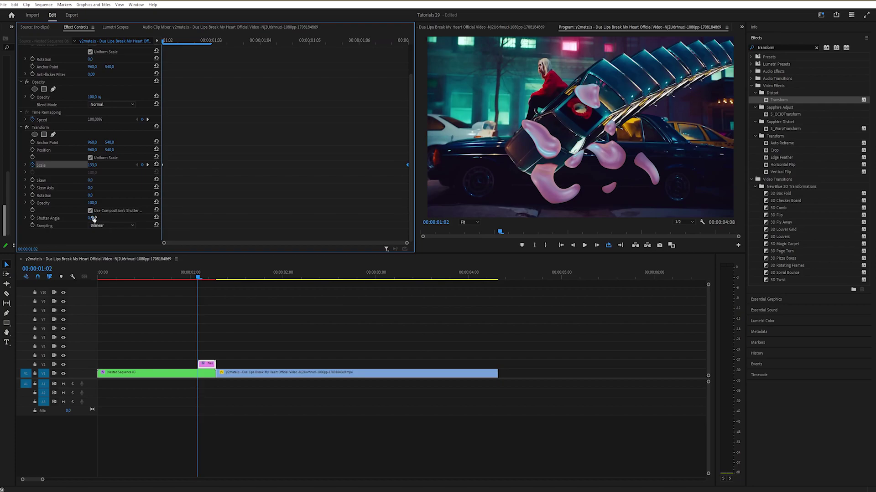
{"action": "left_click", "coordinate": [91, 217]}
{"action": "type", "text": "360"}
{"action": "key", "text": "Return"}
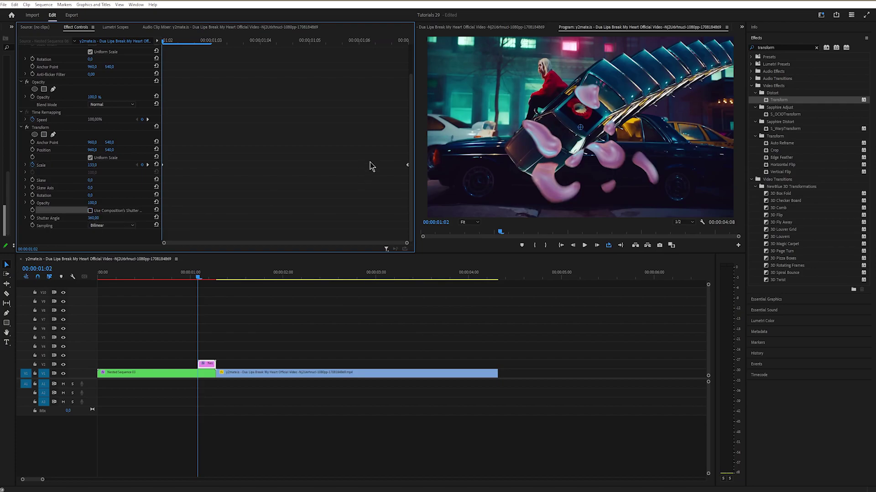
Move the ending Transform Scale keyframe to 00:00:01:06 and set it to Bezier interpolation
{"action": "right_click", "coordinate": [359, 166]}
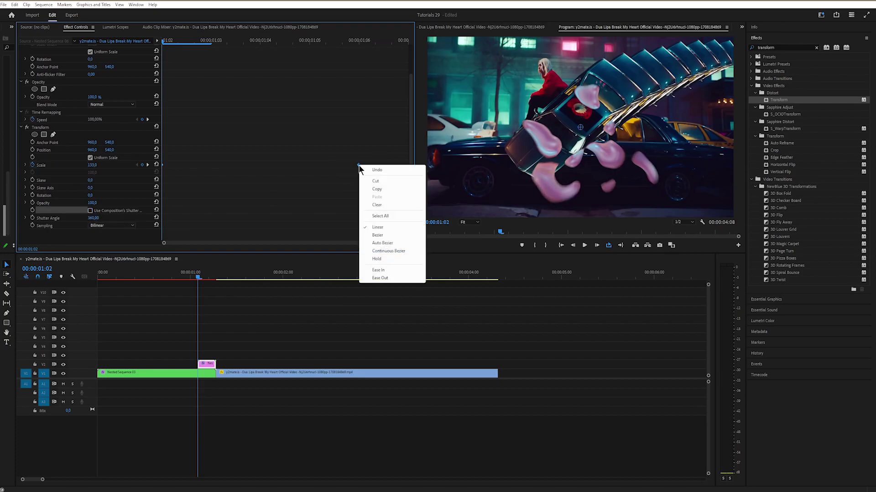
{"action": "left_click", "coordinate": [377, 235]}
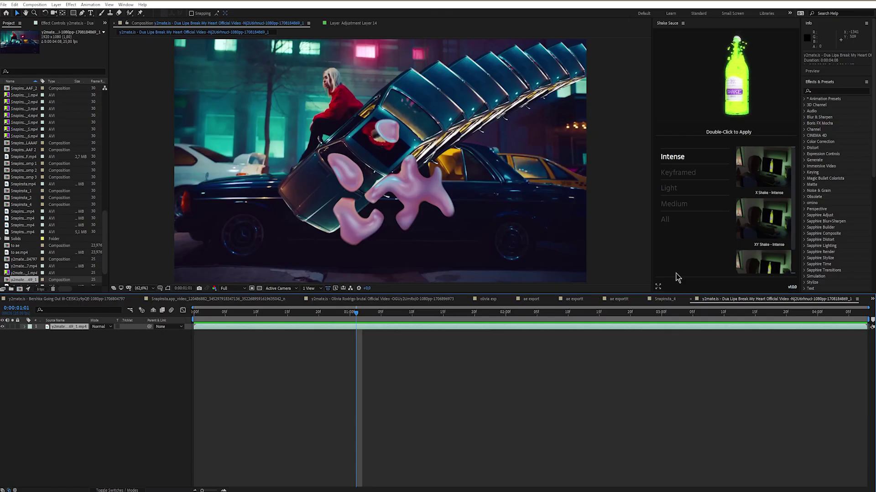
Switch to After Effects and apply a preset from the Shake Sauce Keyframed category to the exported video layer at 0:00:01:01
{"action": "left_click", "coordinate": [682, 173]}
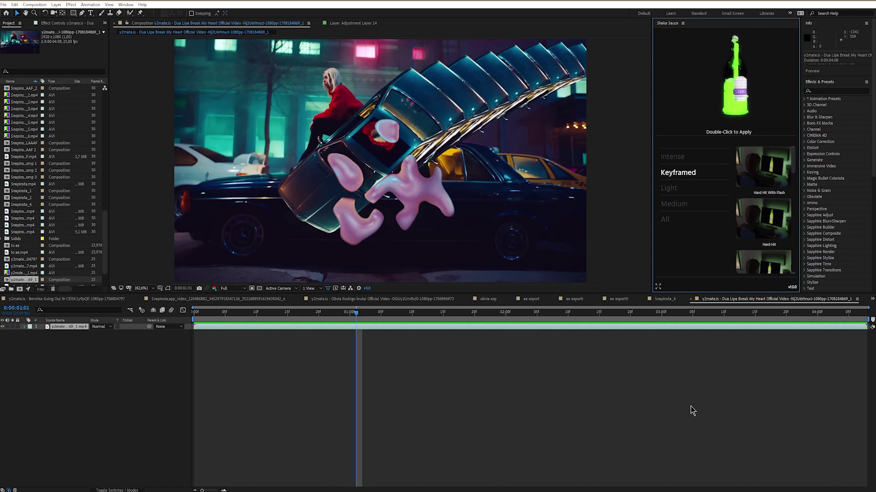
{"action": "left_click_drag", "start_coordinate": [795, 166], "coordinate": [803, 213]}
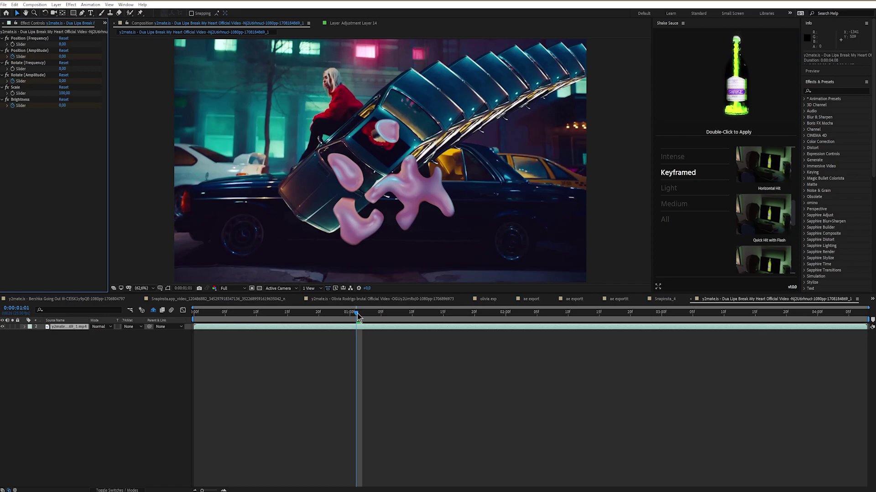
Play the composition repeatedly from its start to review the car trail, bubble transition and added shake
{"action": "left_click_drag", "start_coordinate": [359, 318], "coordinate": [306, 342]}
{"action": "key", "text": "space"}
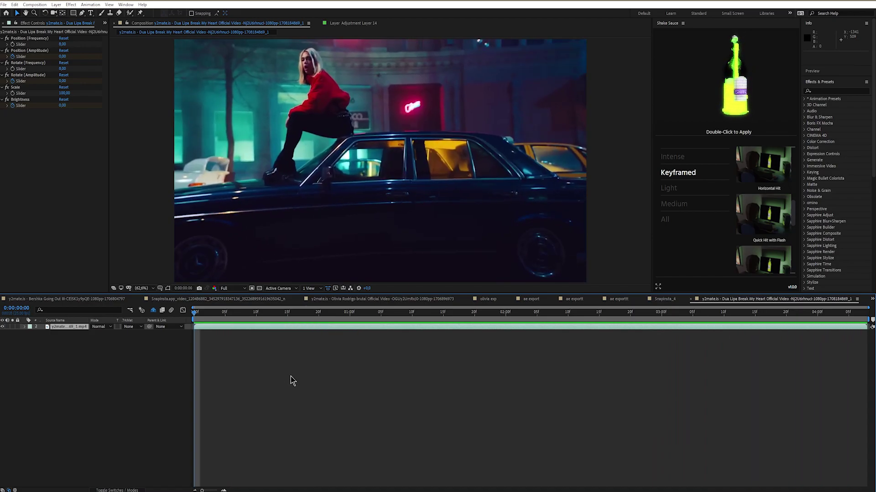
{"action": "key", "text": "space"}
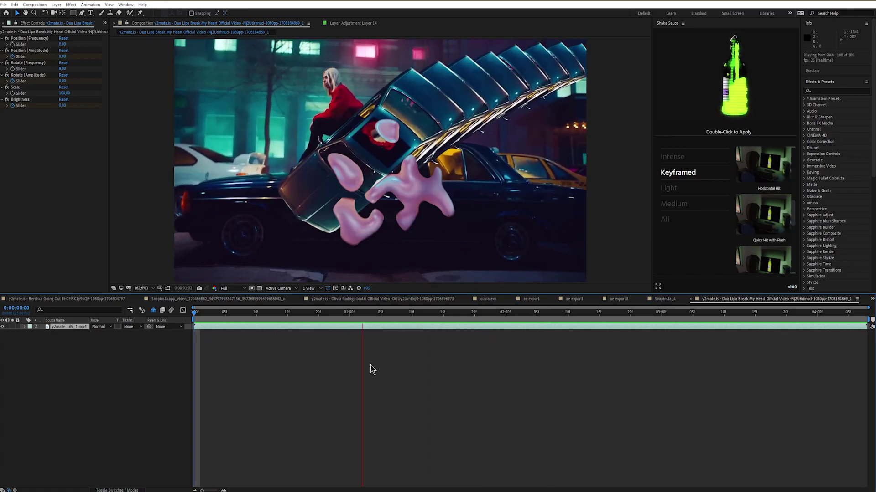
{"action": "key", "text": "space"}
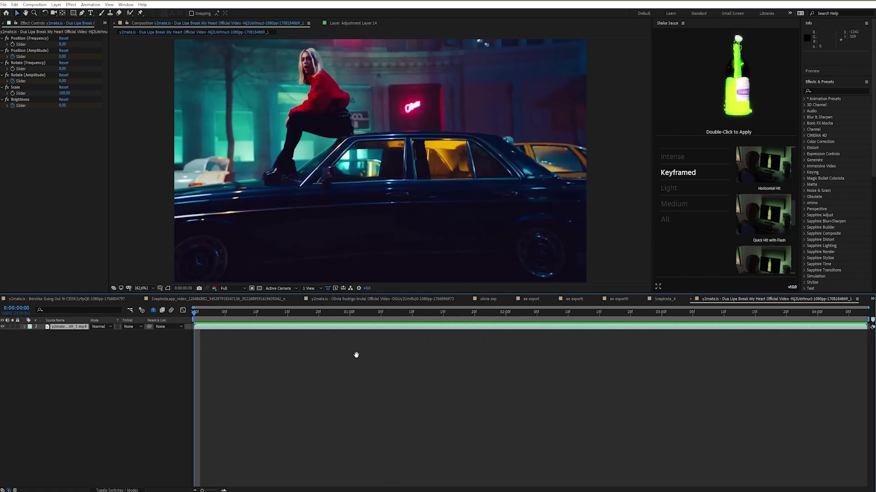
{"action": "key", "text": "space"}
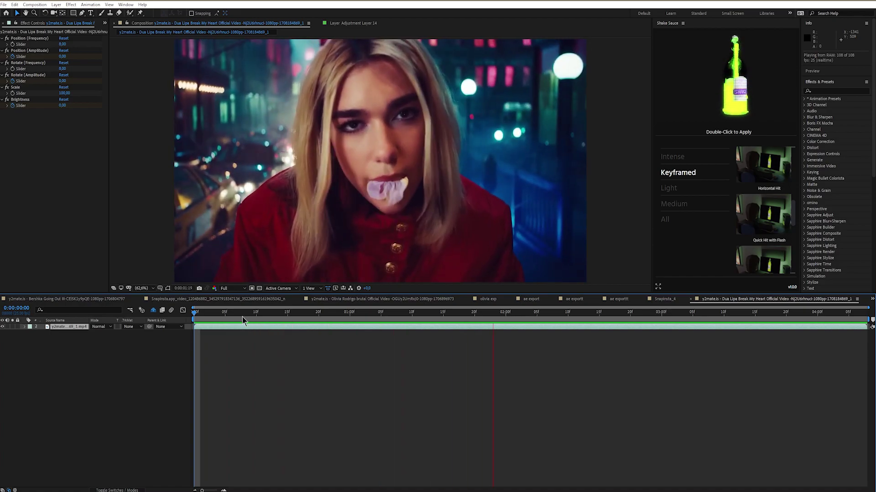
{"action": "key", "text": "space"}
{"action": "key", "text": "space"}
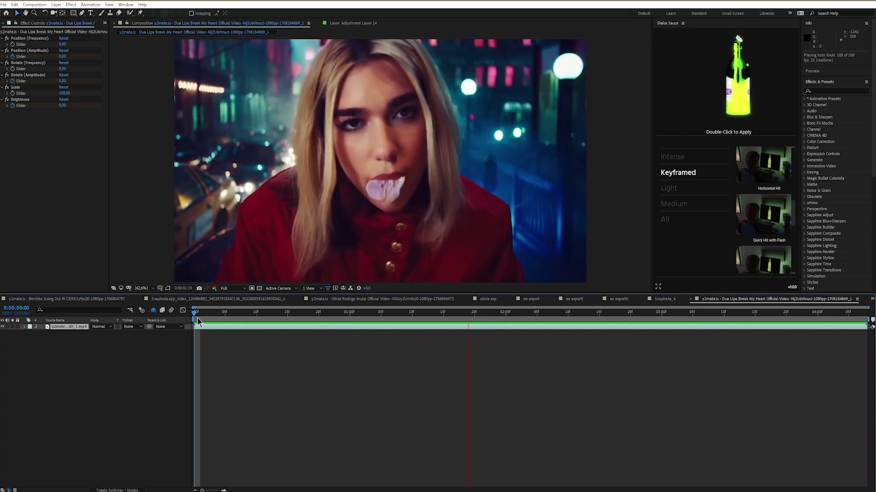
{"action": "left_click", "coordinate": [209, 319]}
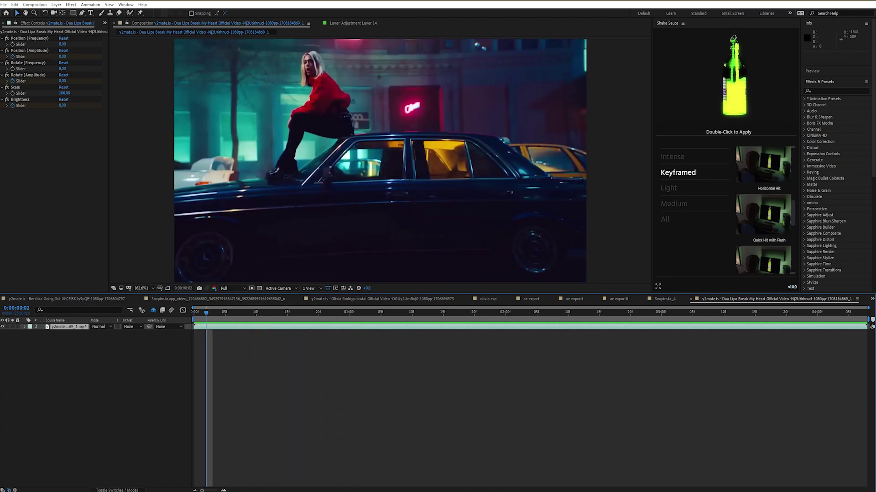